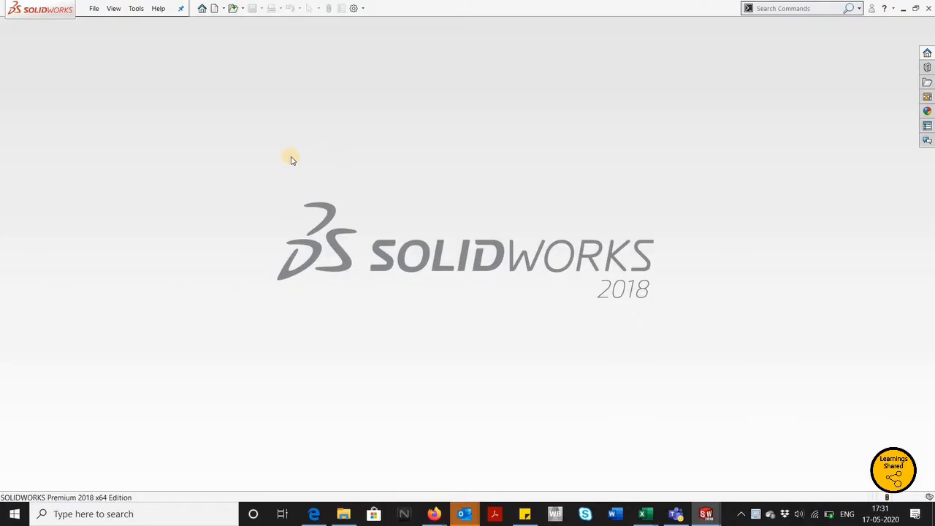
# Step: Create a new part document and start a sketch on the Top Plane
pyautogui.click(95, 9)
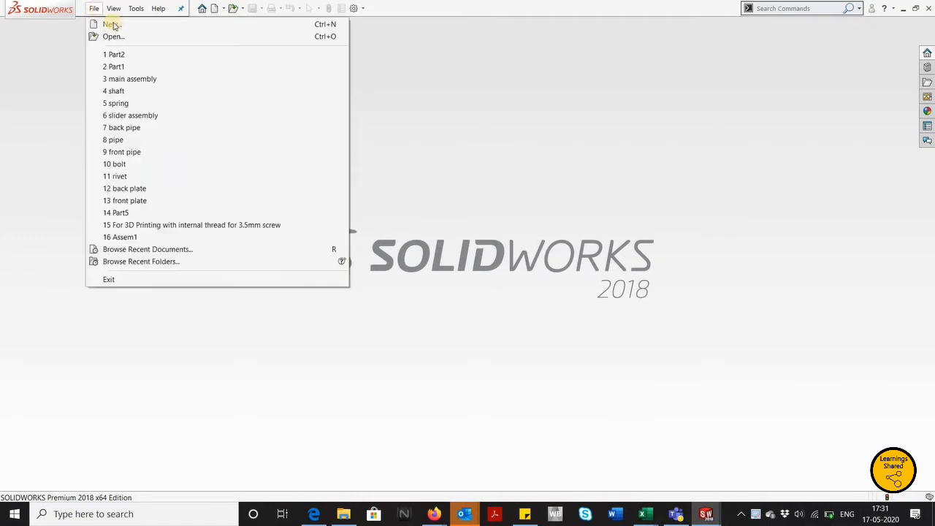
pyautogui.click(109, 23)
pyautogui.click(237, 253)
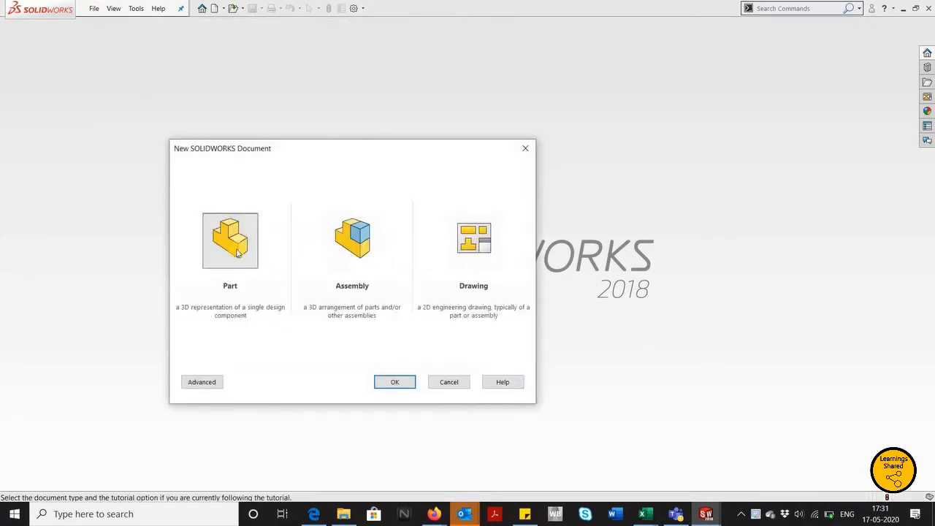
pyautogui.click(394, 382)
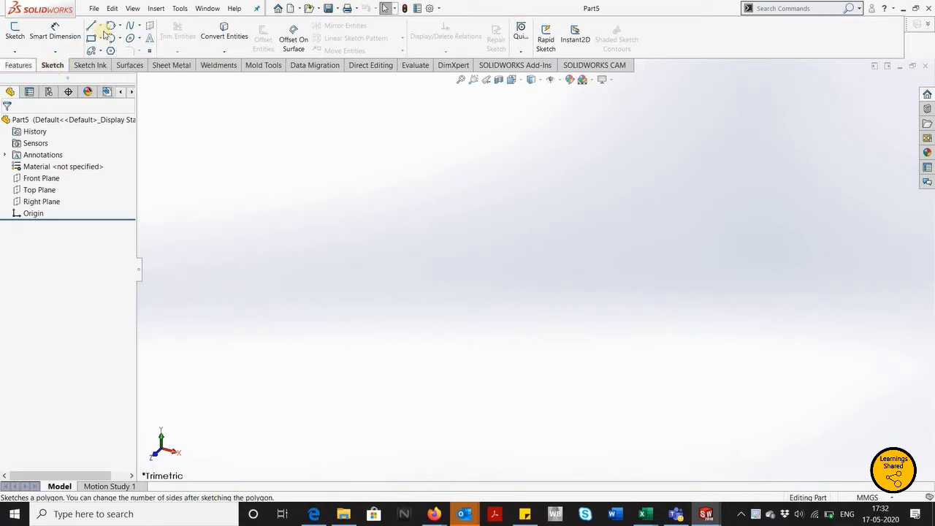
pyautogui.click(20, 41)
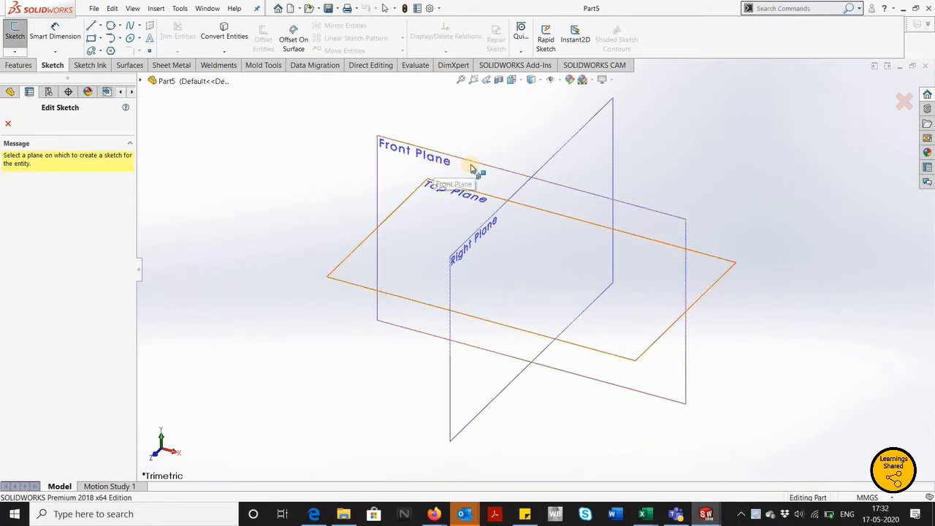
pyautogui.click(360, 243)
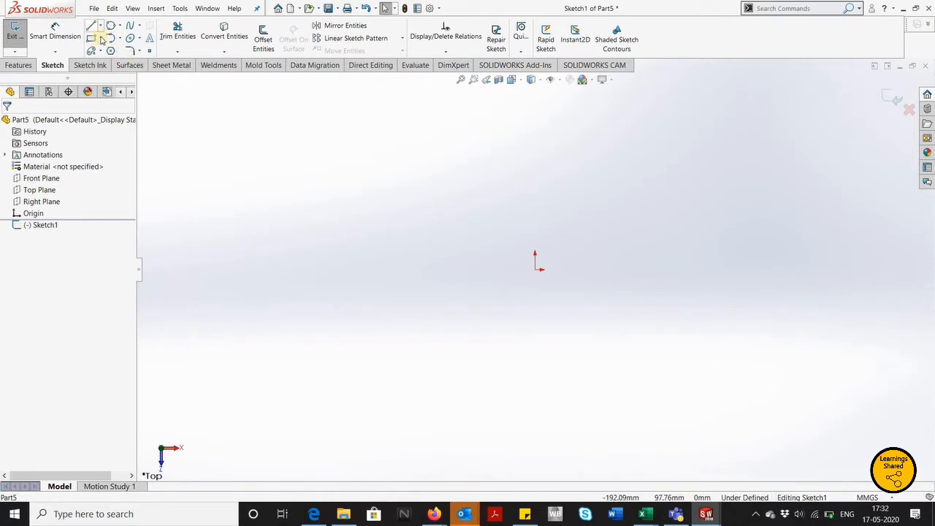
# Step: Sketch three left-aligned rectangles stacked with each lower one wider, the middle about 145 × 35 mm and the lowest about 205 mm wide
pyautogui.click(437, 153)
pyautogui.click(574, 203)
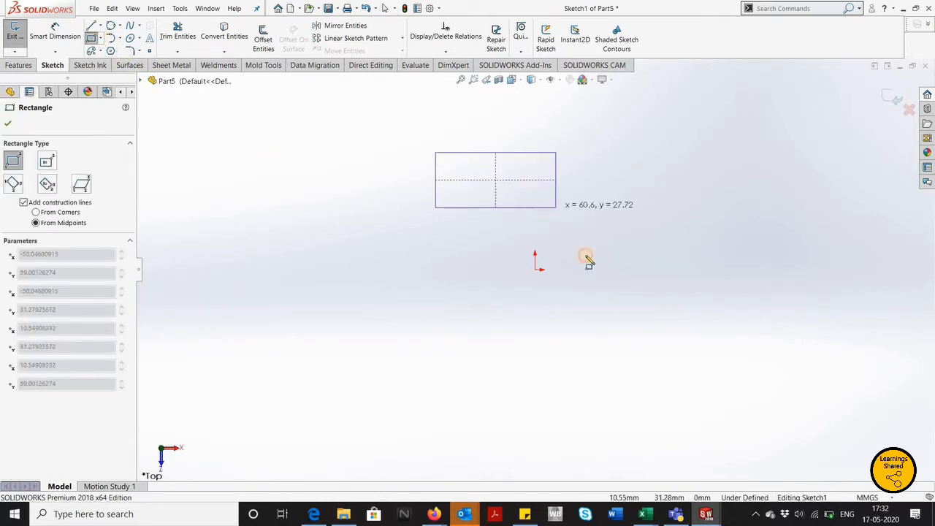
pyautogui.click(435, 203)
pyautogui.click(724, 273)
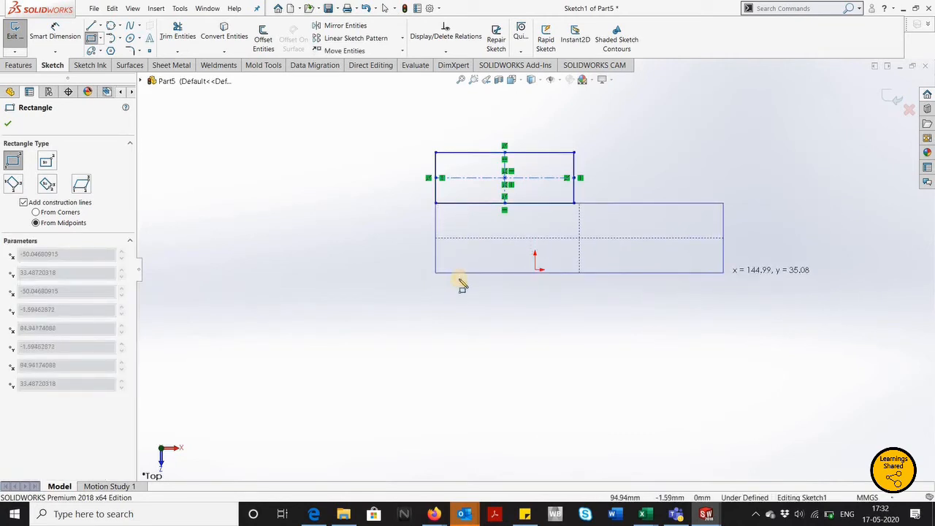
pyautogui.click(435, 273)
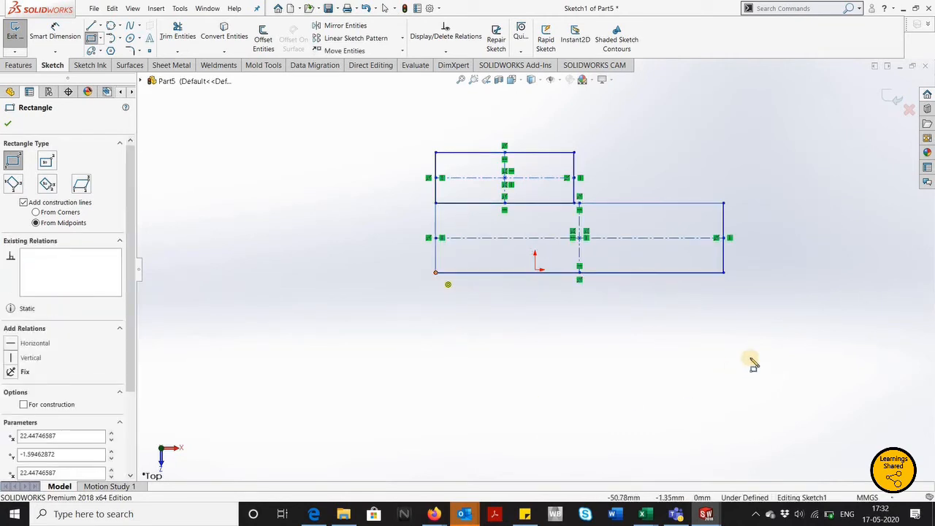
pyautogui.click(843, 345)
pyautogui.click(7, 122)
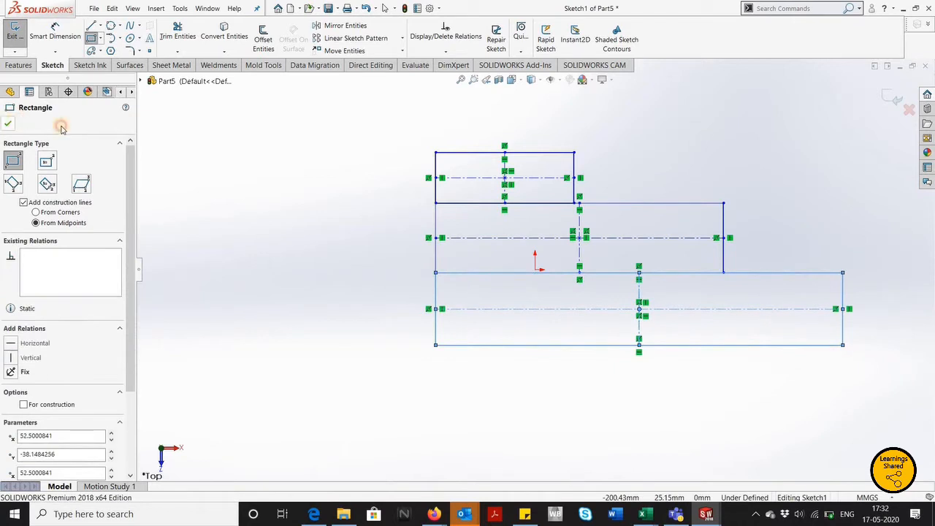
# Step: Power trim the rectangles' inner lines to leave a stepped outline, and extend the open upper left edge down to the bottom left corner
pyautogui.click(178, 51)
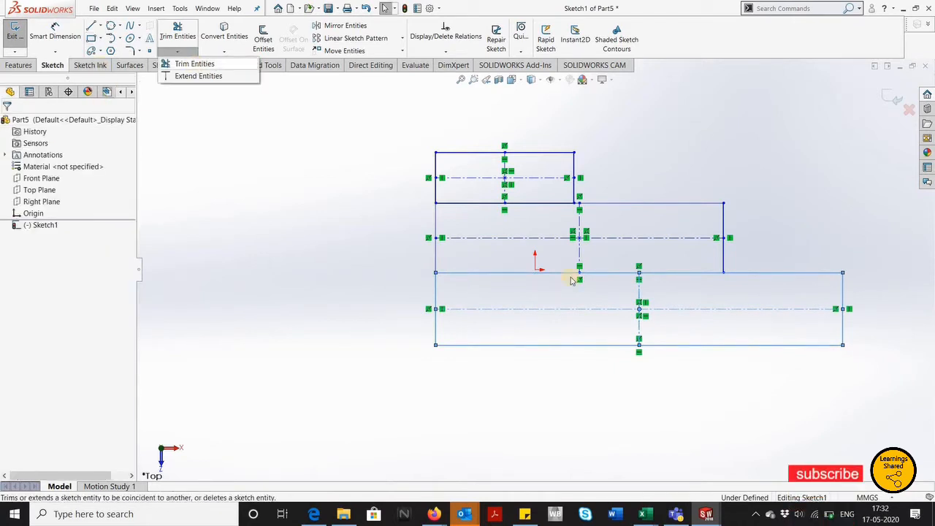
pyautogui.click(181, 63)
pyautogui.moveTo(585, 223)
pyautogui.mouseDown()
pyautogui.moveTo(507, 163)
pyautogui.moveTo(503, 198)
pyautogui.moveTo(463, 203)
pyautogui.moveTo(504, 271)
pyautogui.moveTo(552, 266)
pyautogui.moveTo(645, 303)
pyautogui.moveTo(599, 304)
pyautogui.moveTo(651, 334)
pyautogui.moveTo(541, 307)
pyautogui.mouseUp()
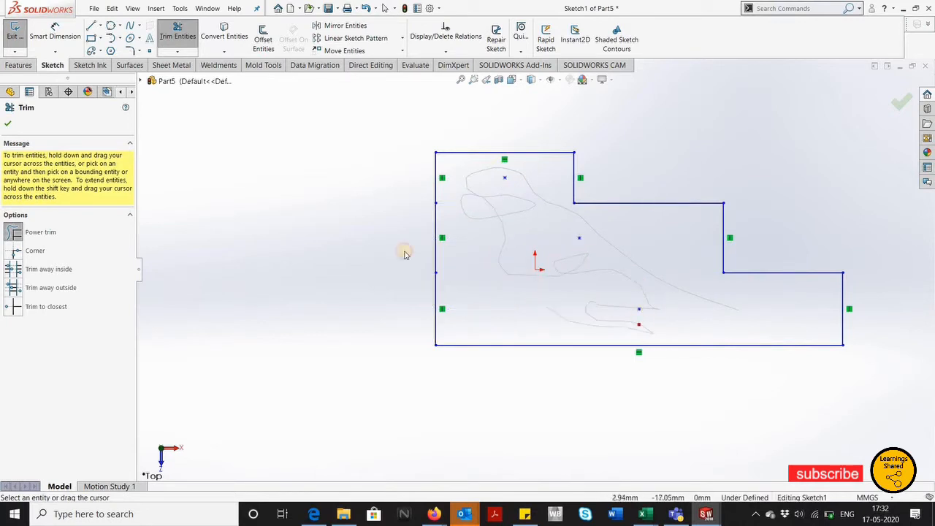
pyautogui.moveTo(405, 254)
pyautogui.mouseDown()
pyautogui.moveTo(466, 165)
pyautogui.moveTo(463, 241)
pyautogui.moveTo(438, 233)
pyautogui.mouseUp()
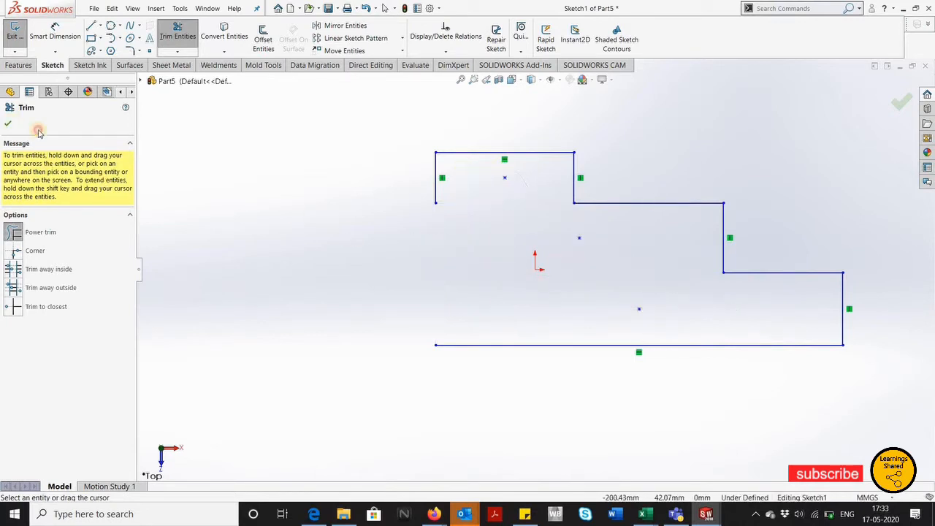
pyautogui.click(7, 124)
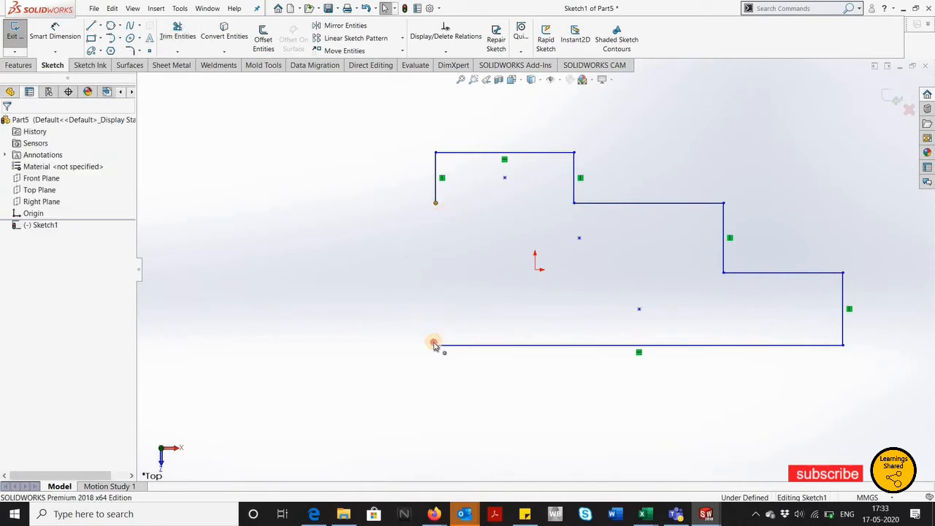
pyautogui.moveTo(434, 342); pyautogui.dragTo(436, 344)
pyautogui.click(386, 322)
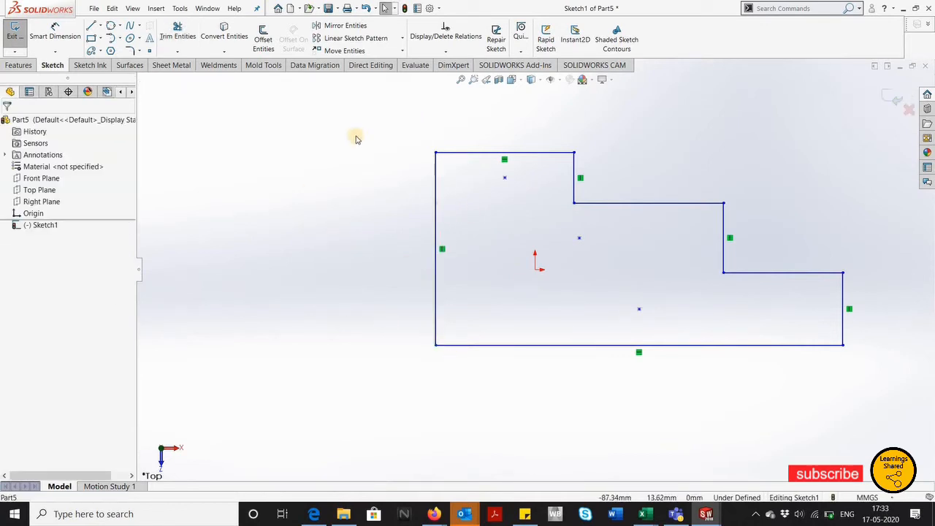
# Step: Sketch a small horizontal rectangle above and left of the stepped outline and an upright rectangle to the right of it
pyautogui.click(91, 38)
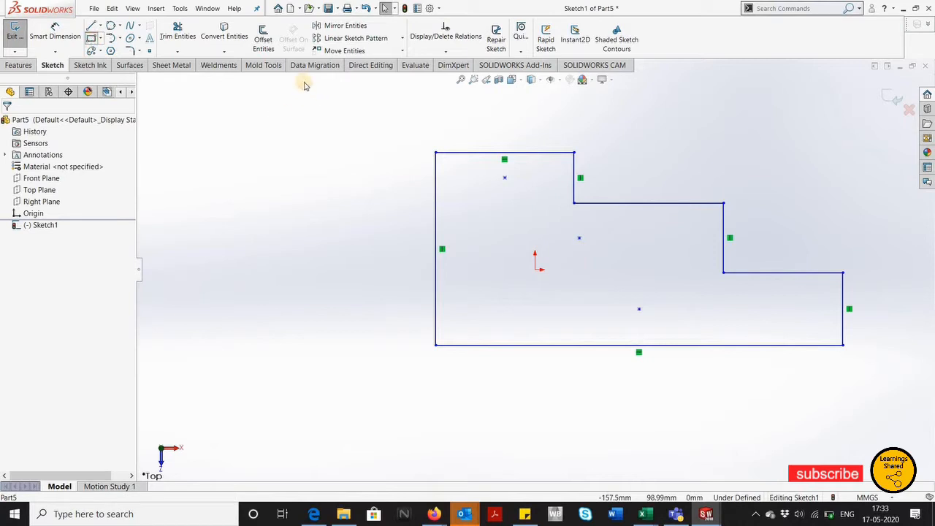
pyautogui.moveTo(309, 85); pyautogui.dragTo(405, 112)
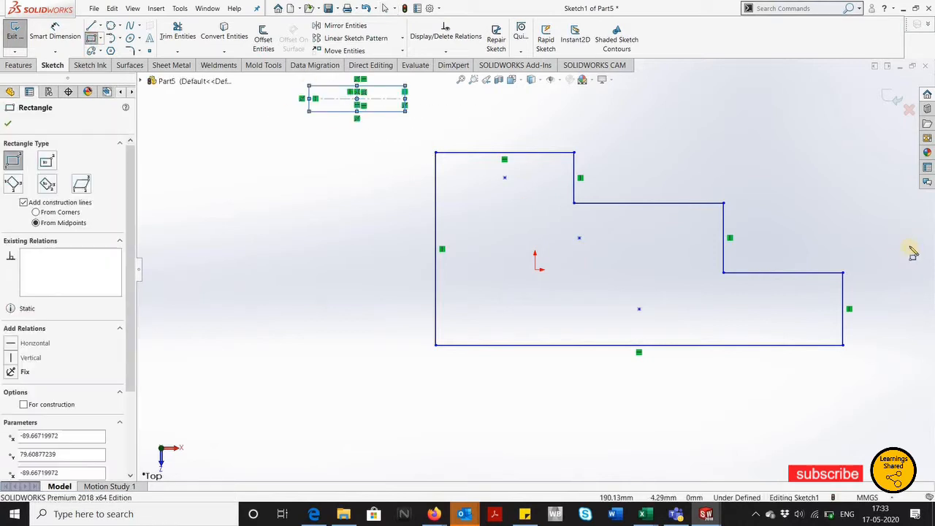
pyautogui.scroll(3, 901, 270)
pyautogui.scroll(-2, 885, 269)
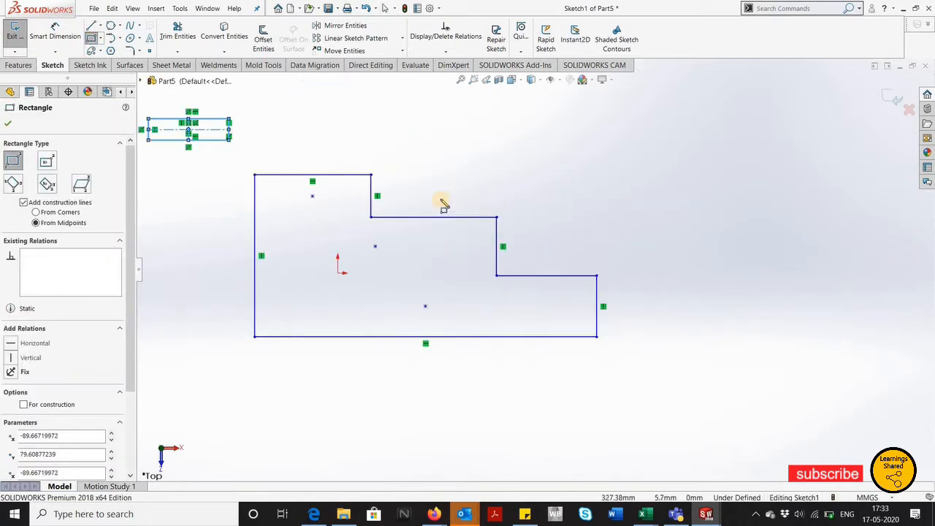
pyautogui.scroll(2, 443, 205)
pyautogui.scroll(-1, 597, 293)
pyautogui.moveTo(696, 244); pyautogui.dragTo(741, 342)
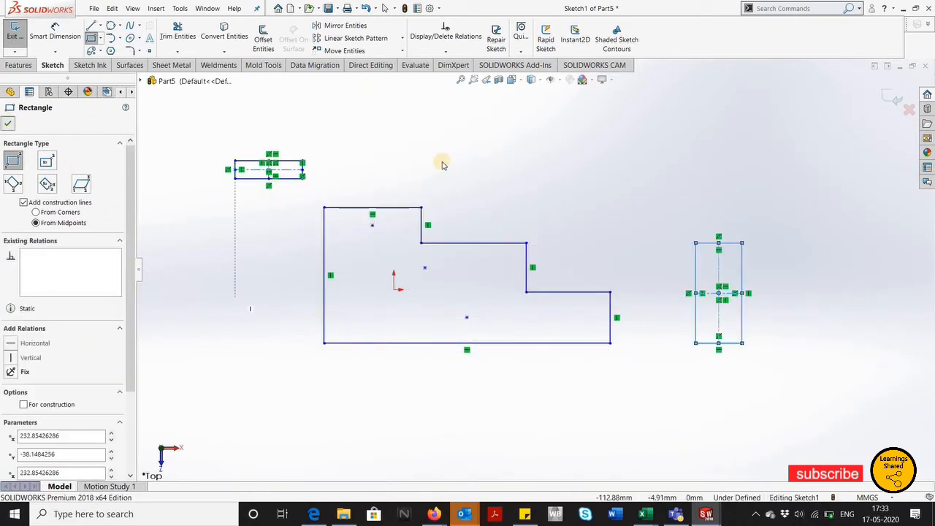
pyautogui.press('Escape')
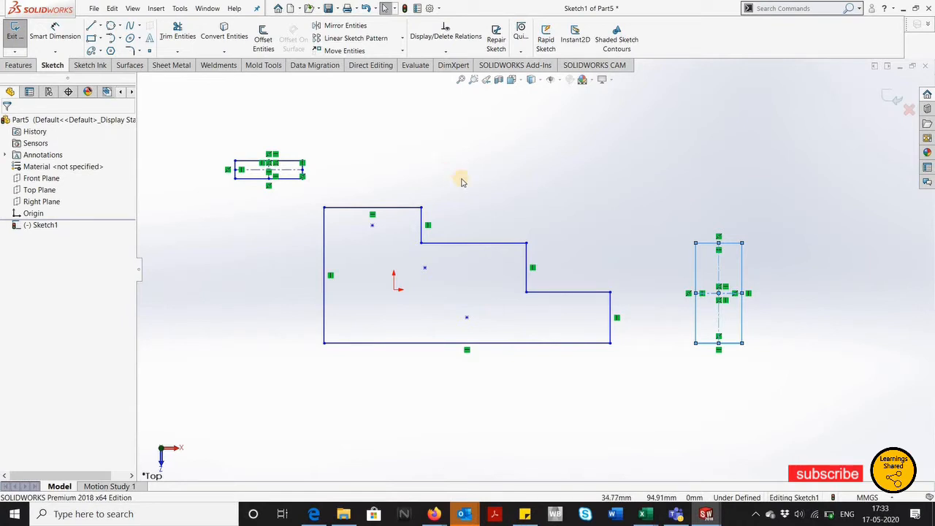
pyautogui.click(64, 54)
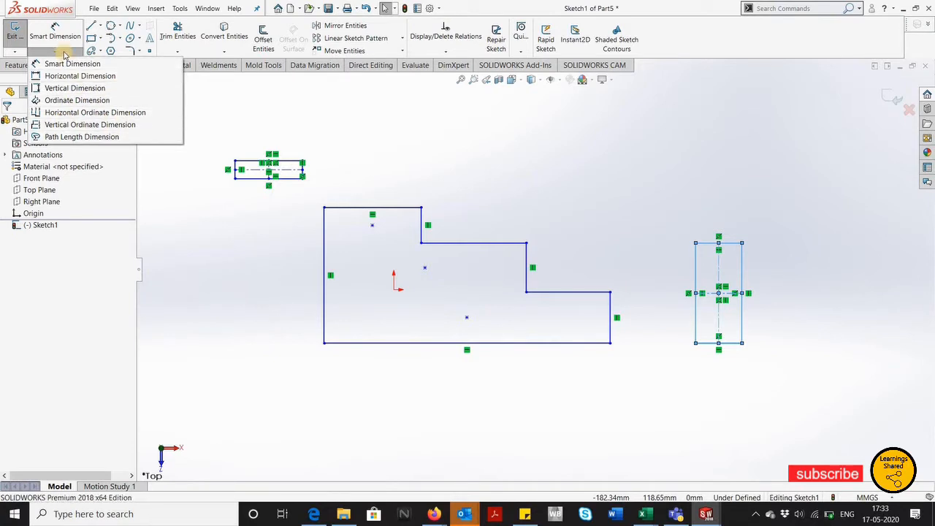
pyautogui.click(179, 8)
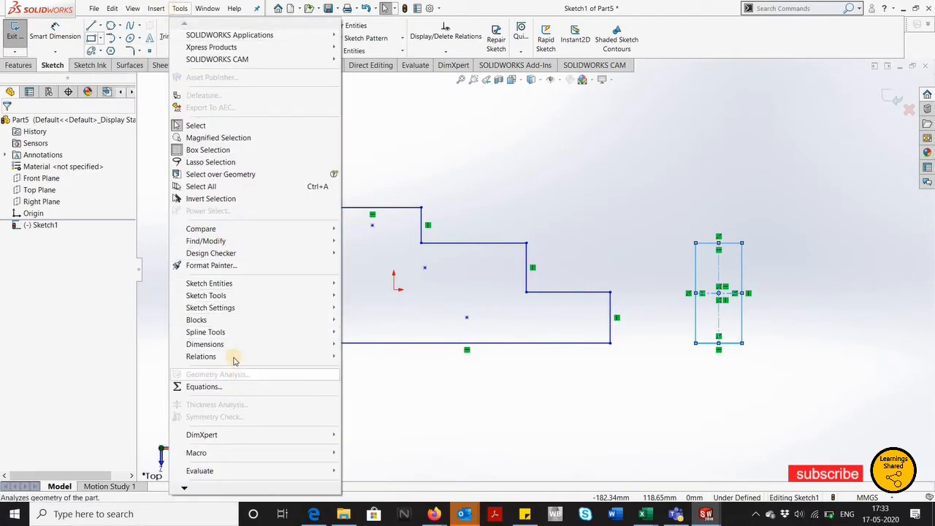
pyautogui.moveTo(236, 348)
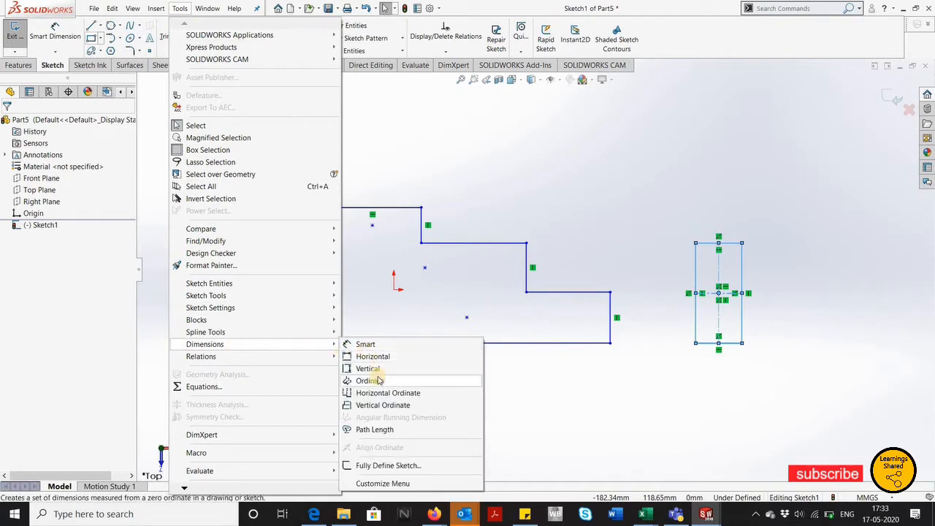
pyautogui.click(62, 53)
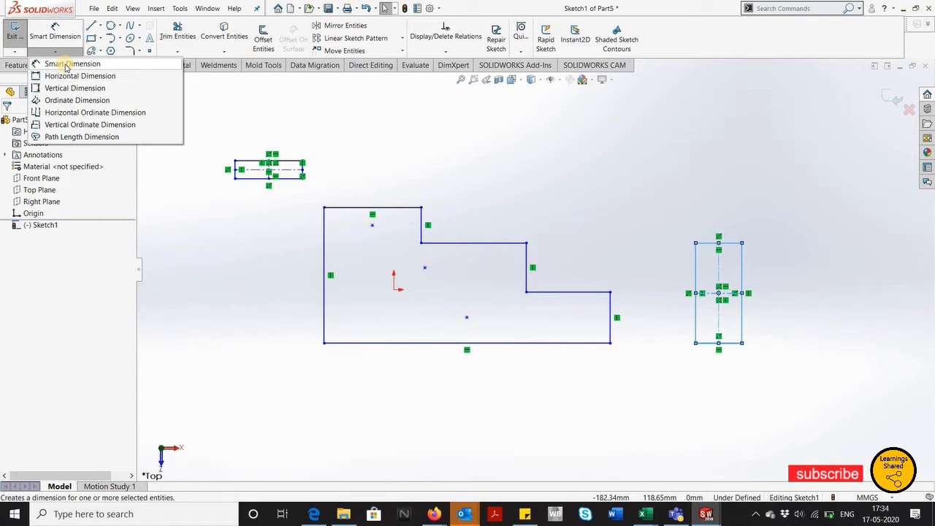
pyautogui.click(67, 65)
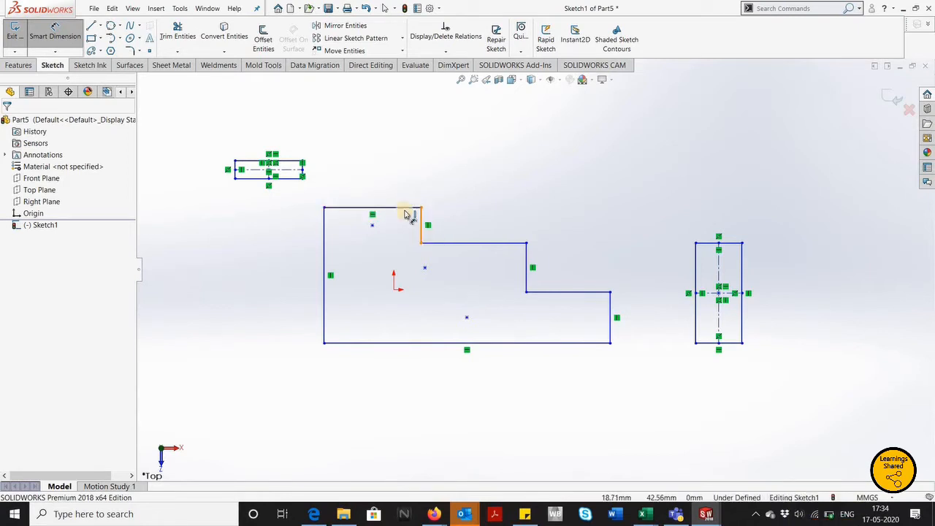
# Step: Sketch a diagonal line from the outline's lower left corner up into its interior, at about 29° to the bottom edge
pyautogui.click(91, 25)
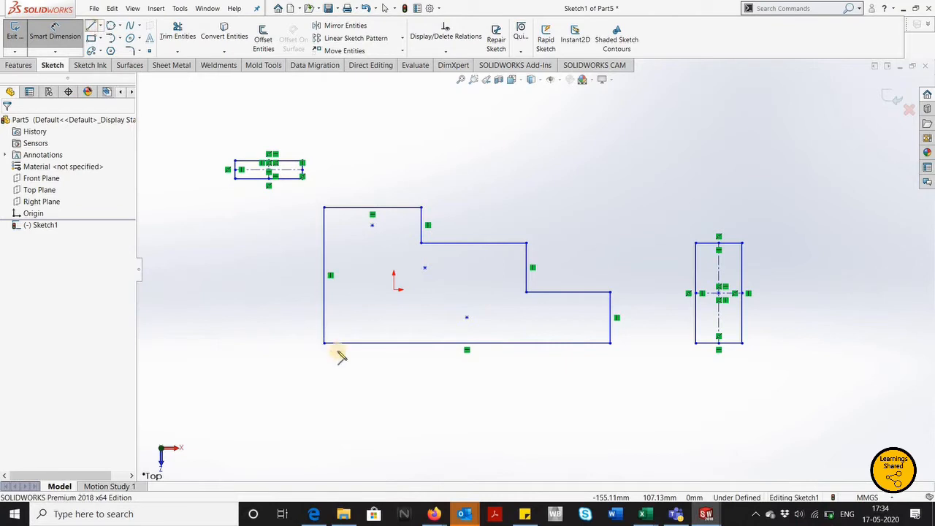
pyautogui.click(324, 342)
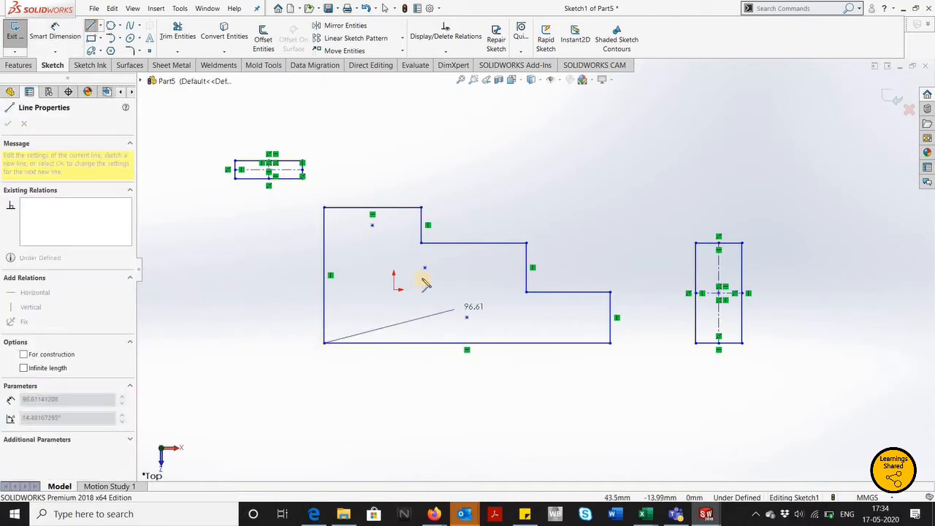
pyautogui.click(434, 283)
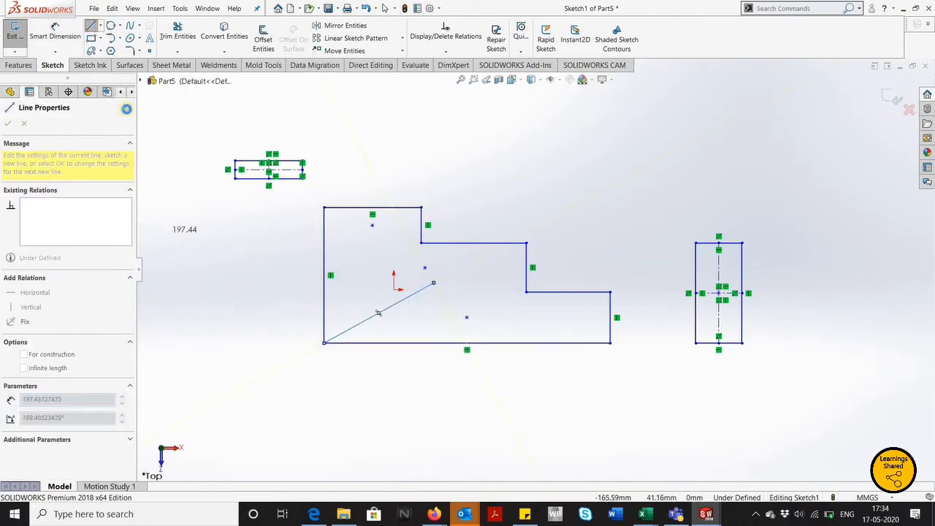
pyautogui.press('Escape')
pyautogui.press('Escape')
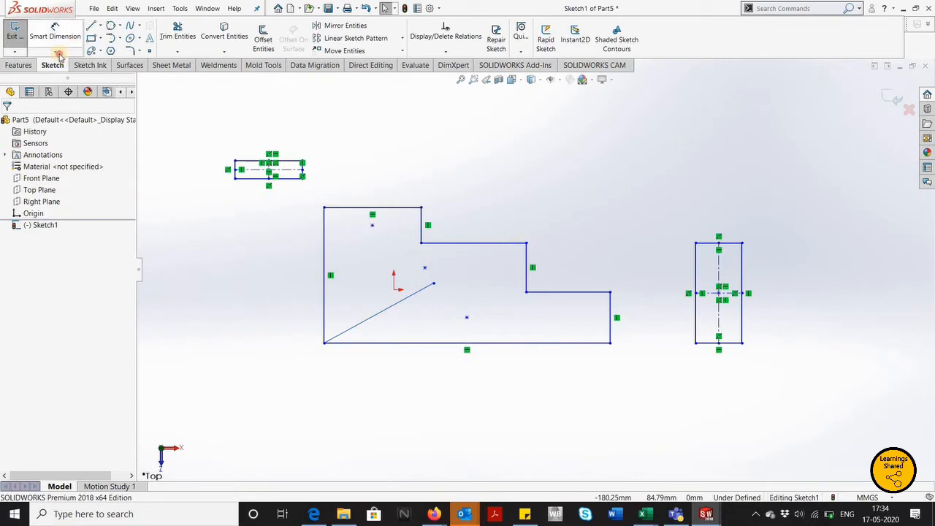
# Step: Dimension the angle between the diagonal line and the outline's bottom edge with Smart Dimension
pyautogui.click(58, 53)
pyautogui.click(63, 63)
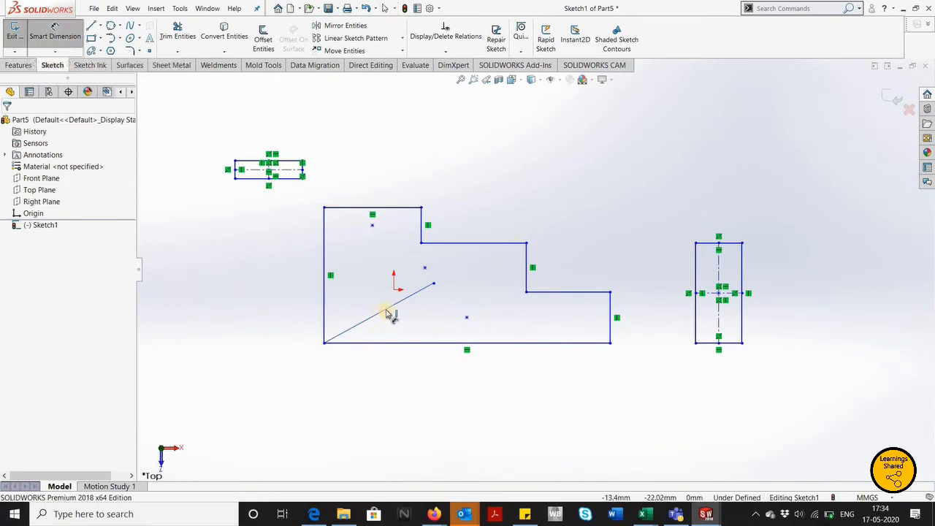
pyautogui.click(387, 313)
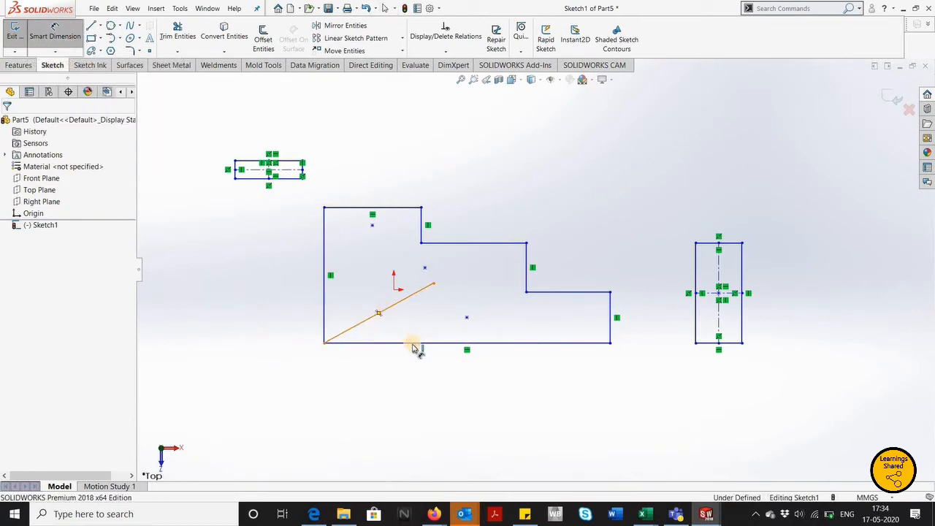
pyautogui.click(405, 339)
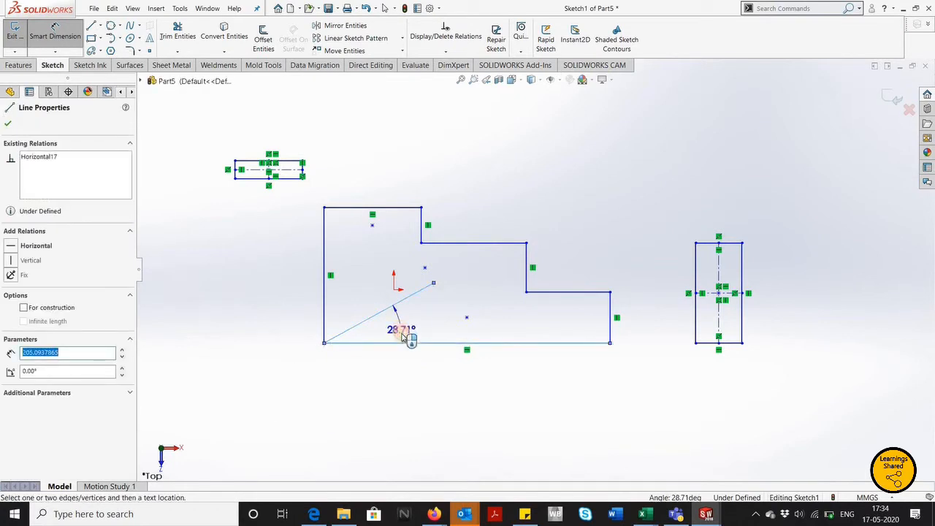
pyautogui.click(392, 338)
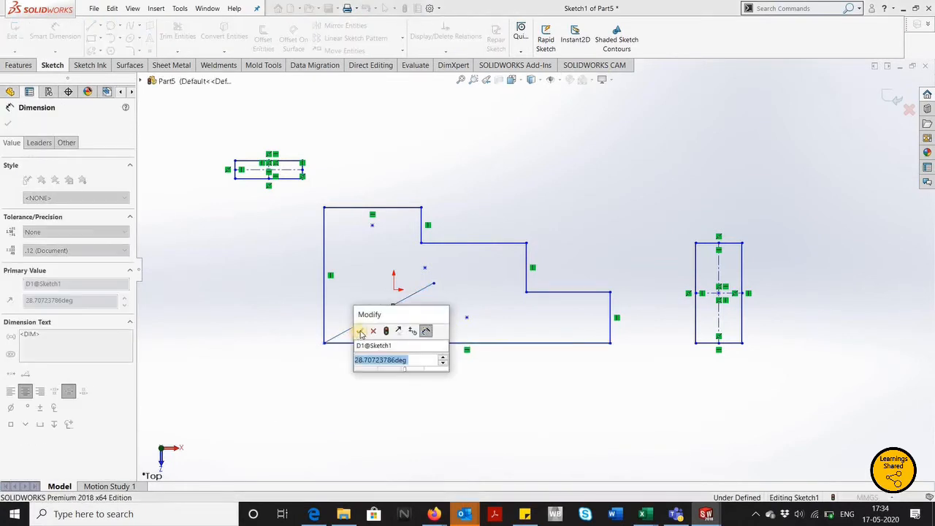
pyautogui.click(443, 358)
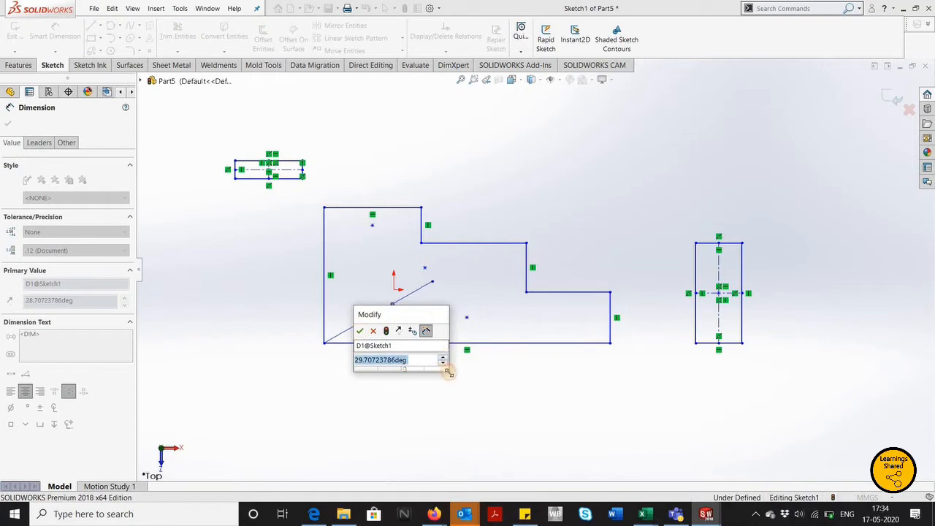
pyautogui.click(443, 358)
pyautogui.click(443, 364)
pyautogui.click(443, 363)
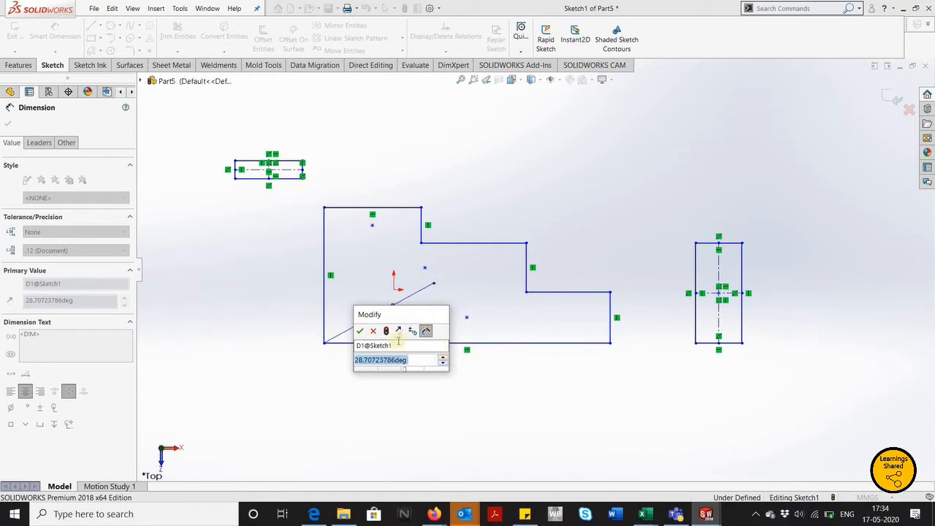
pyautogui.click(360, 333)
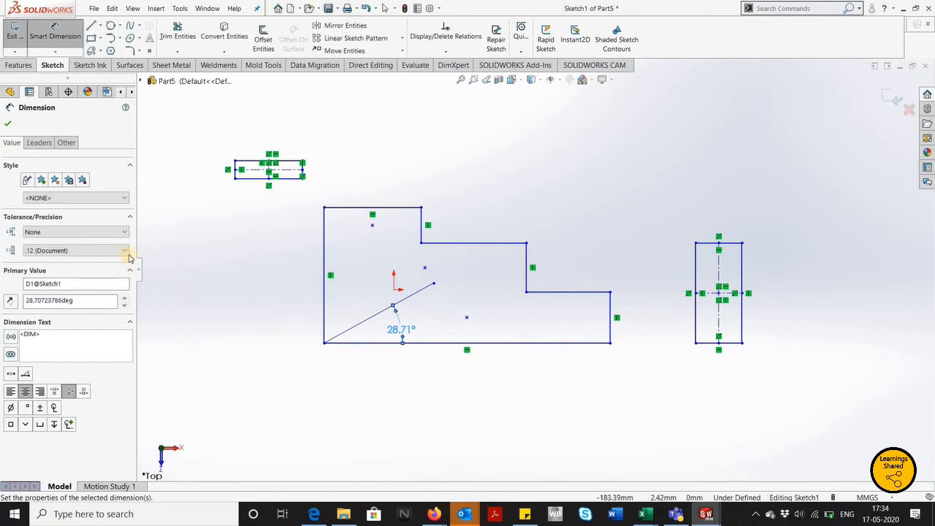
# Step: Set the unit precision of the angle dimension between the diagonal line and the bottom edge to None
pyautogui.click(126, 252)
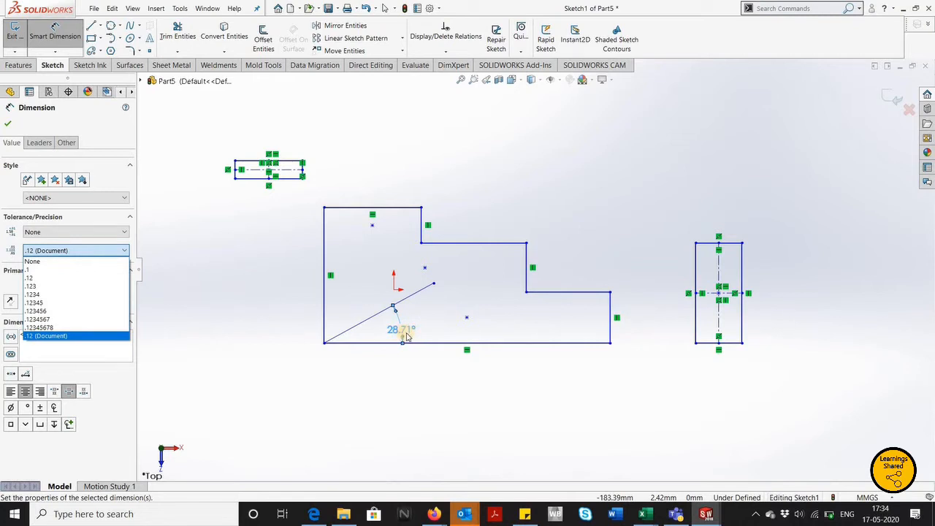
pyautogui.click(74, 262)
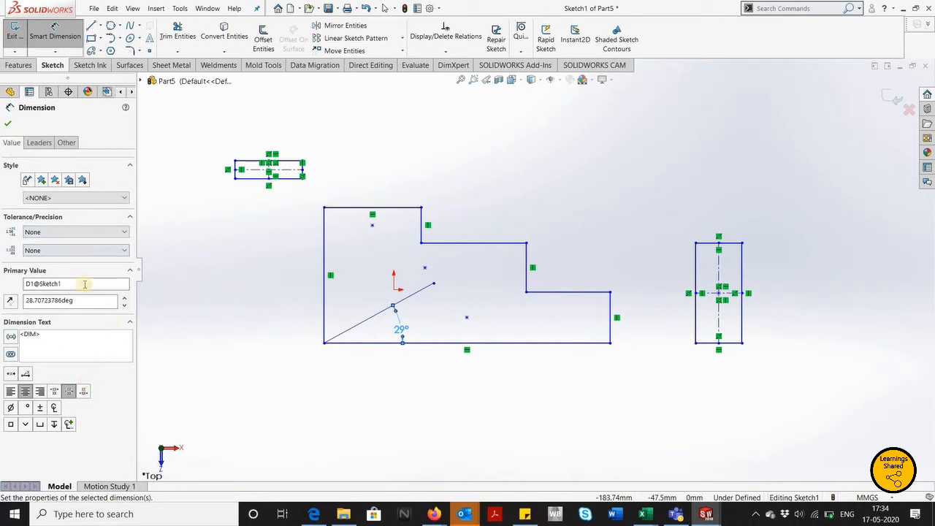
pyautogui.click(8, 124)
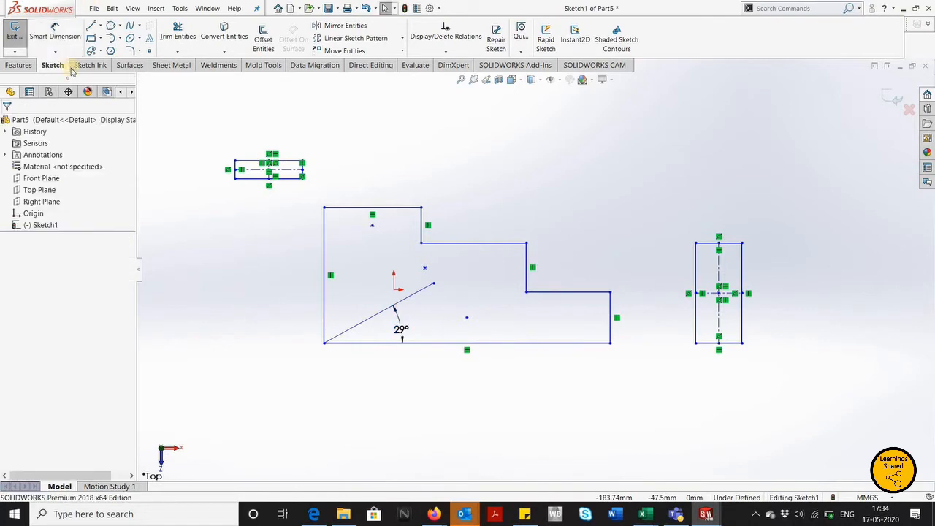
# Step: Dimension the outline's top edge and the short vertical edge of its upper step with Smart Dimension
pyautogui.click(60, 52)
pyautogui.click(58, 62)
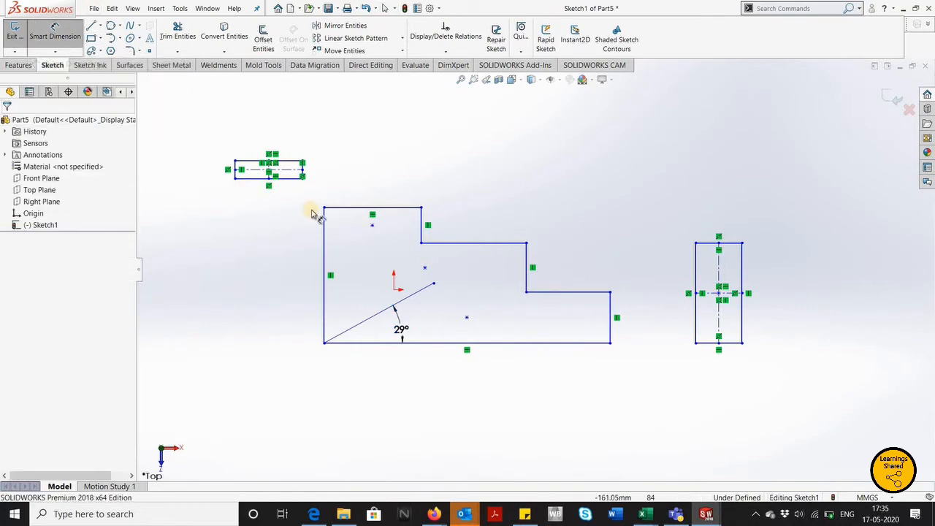
pyautogui.click(372, 209)
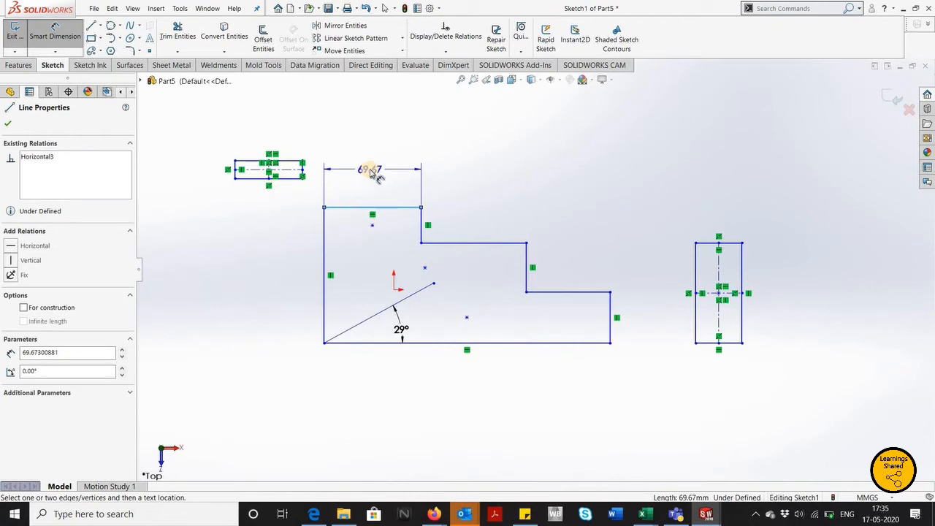
pyautogui.click(371, 170)
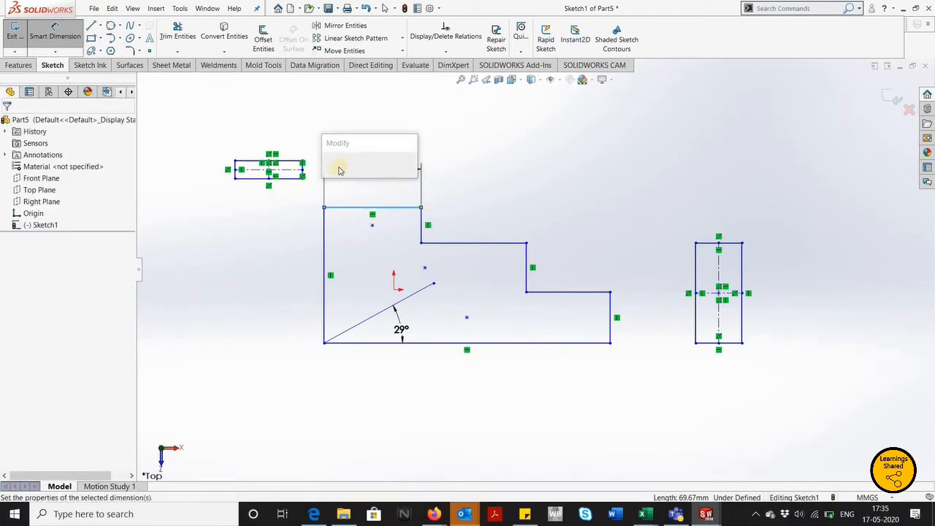
pyautogui.press('Return')
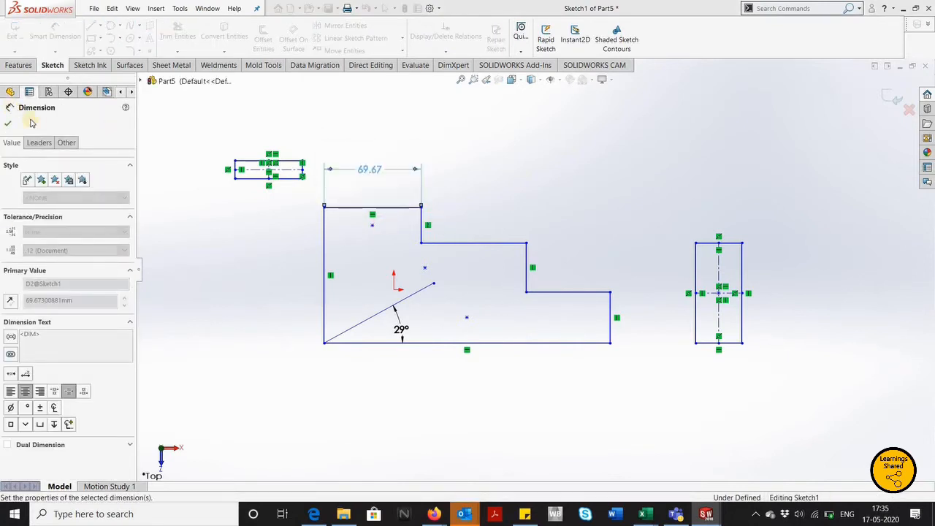
pyautogui.click(423, 239)
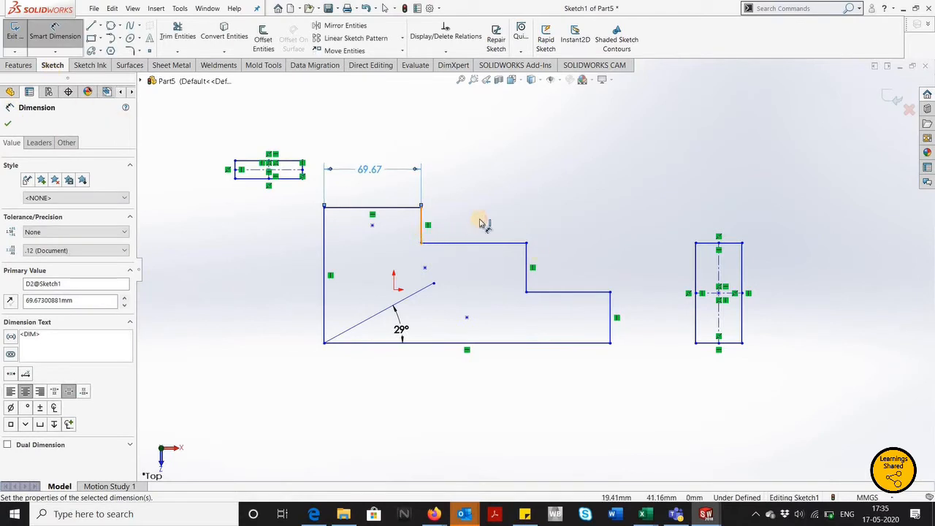
pyautogui.click(475, 217)
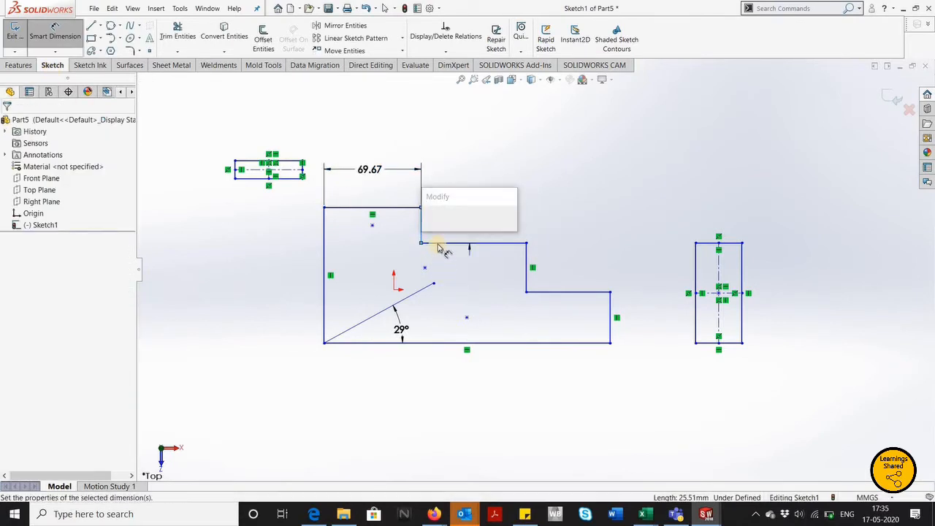
pyautogui.press('Return')
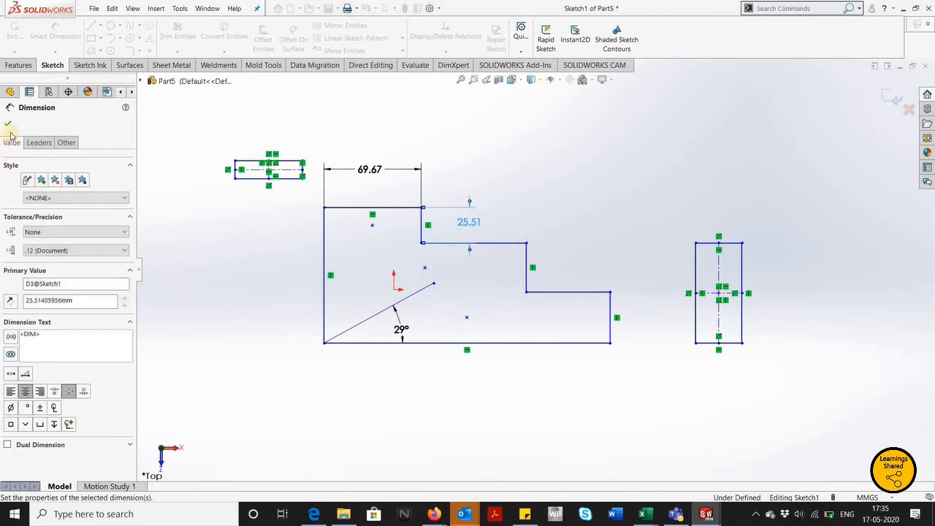
pyautogui.click(8, 125)
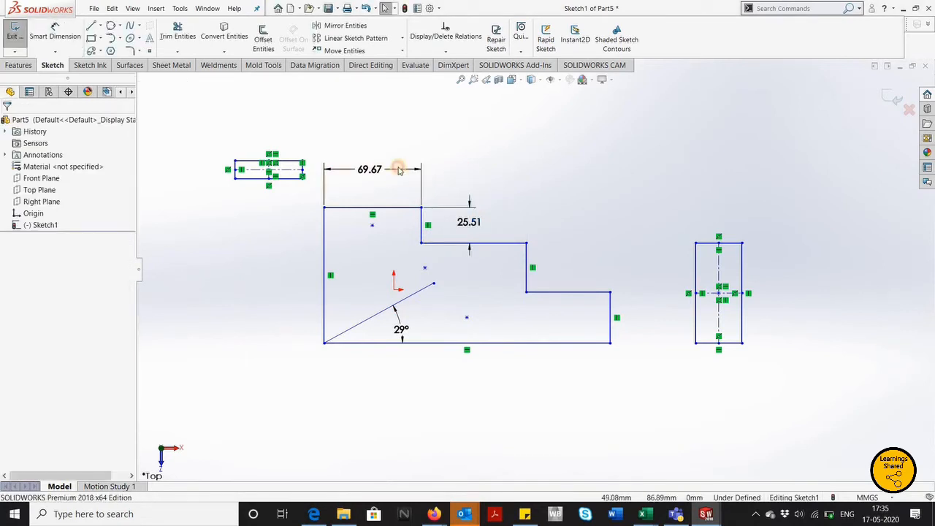
# Step: Delete the top edge dimension, the upper step's height dimension and the diagonal line's angle dimension from the sketch
pyautogui.click(396, 171)
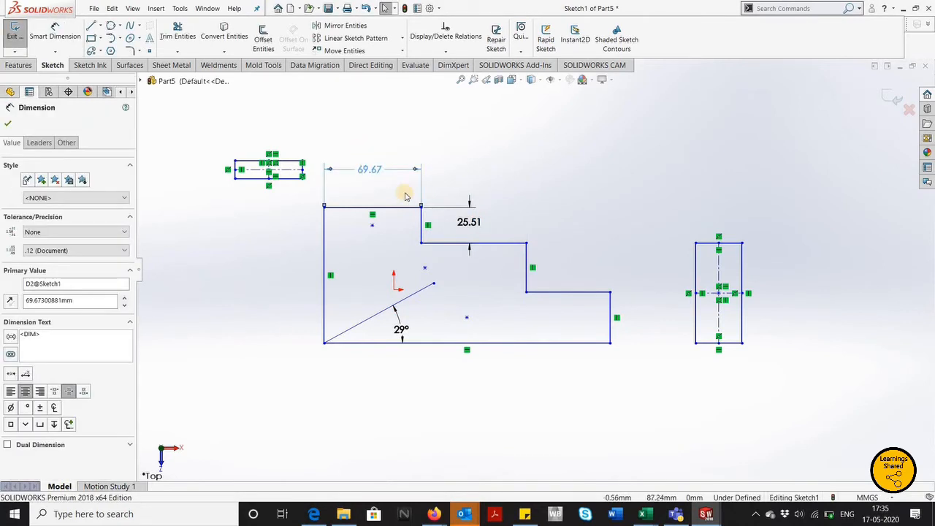
pyautogui.press('Delete')
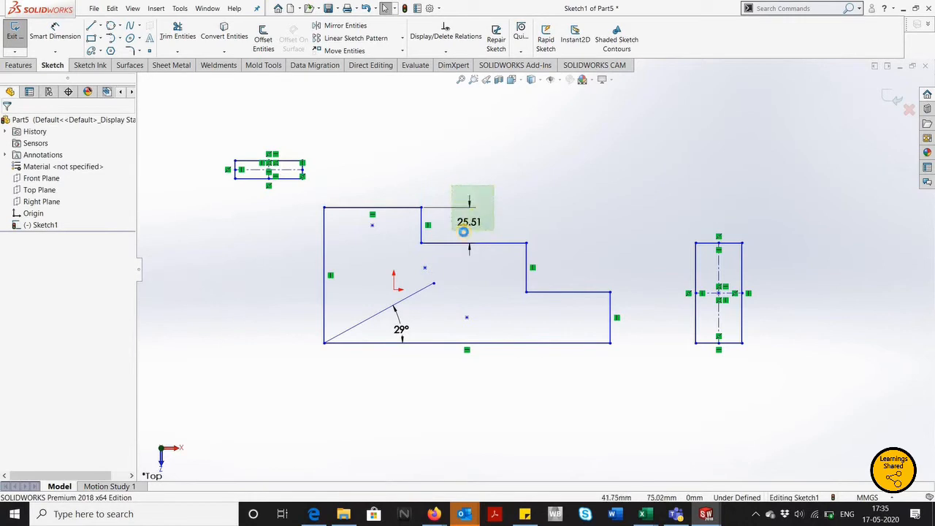
pyautogui.click(463, 231)
pyautogui.press('Delete')
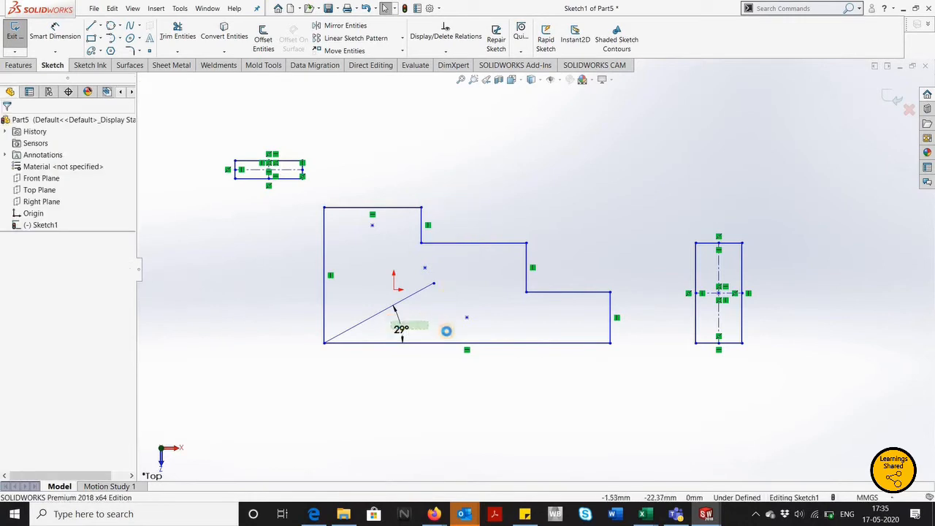
pyautogui.click(447, 331)
pyautogui.press('Delete')
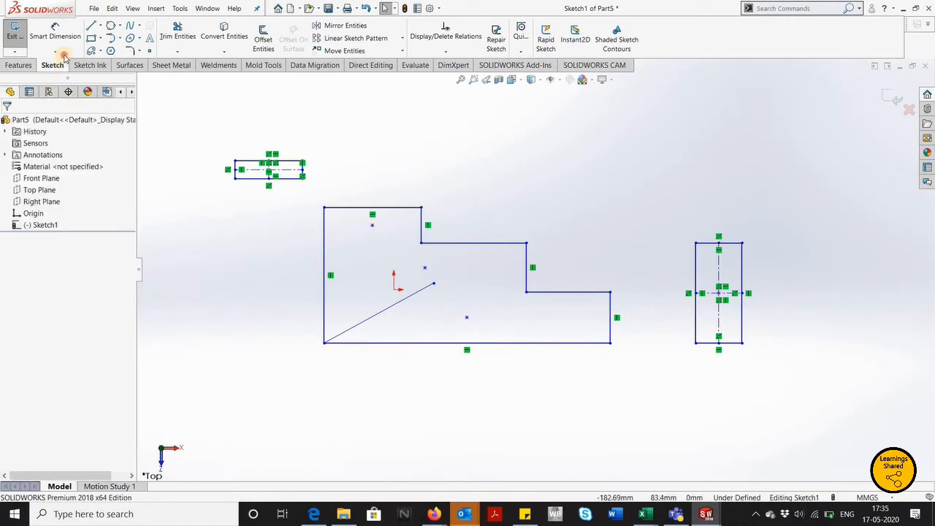
# Step: Add a Horizontal Dimension to the stepped outline's top edge, placed above it, keeping its drawn length
pyautogui.click(63, 53)
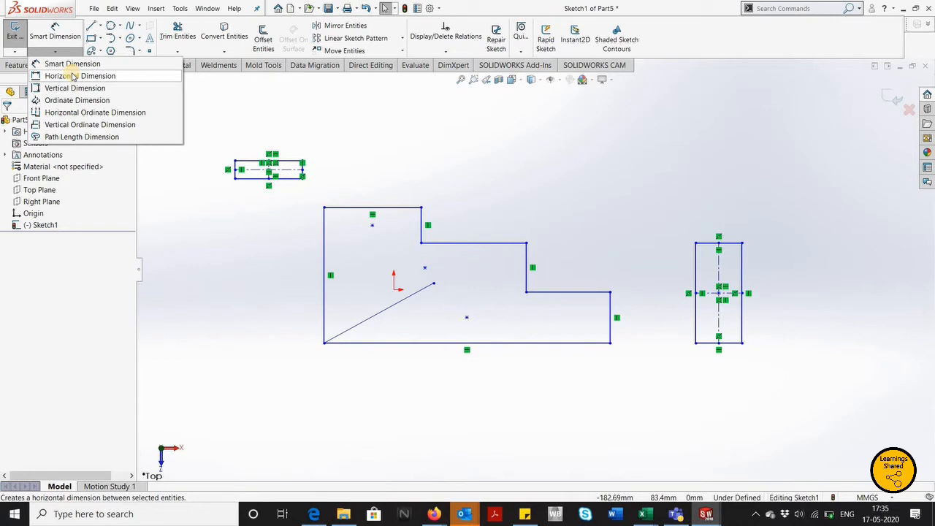
pyautogui.click(73, 76)
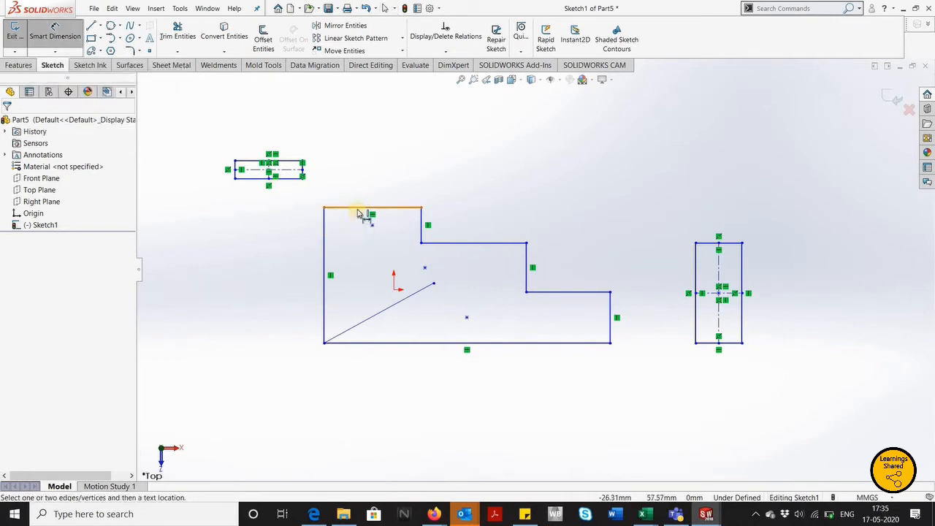
pyautogui.click(358, 213)
pyautogui.click(343, 190)
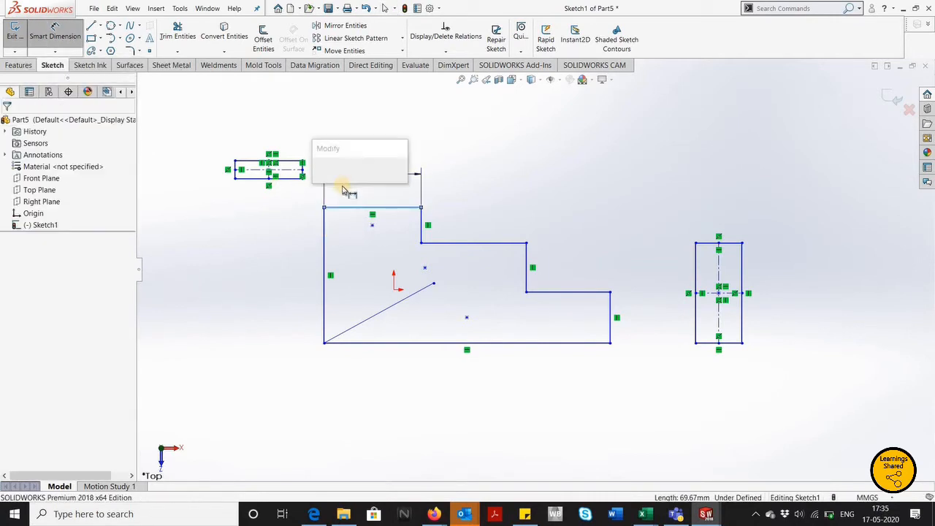
pyautogui.press('Return')
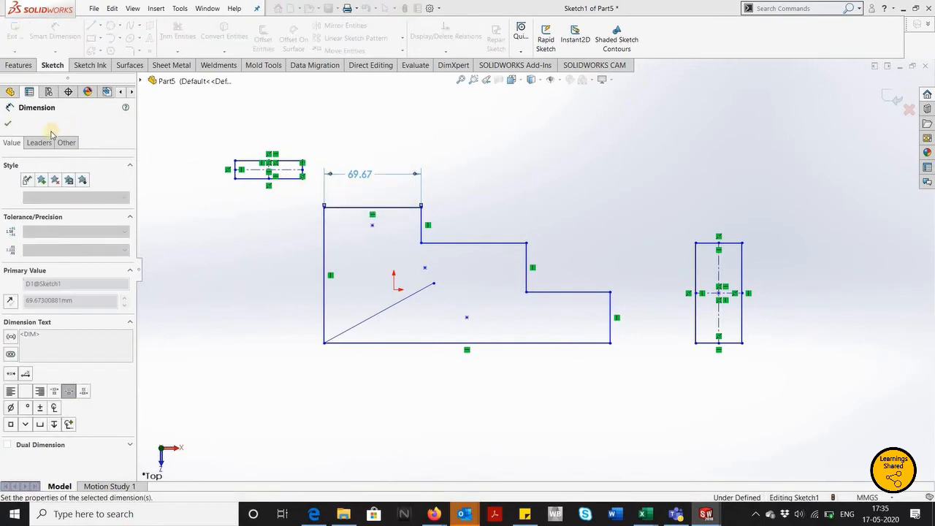
pyautogui.click(8, 125)
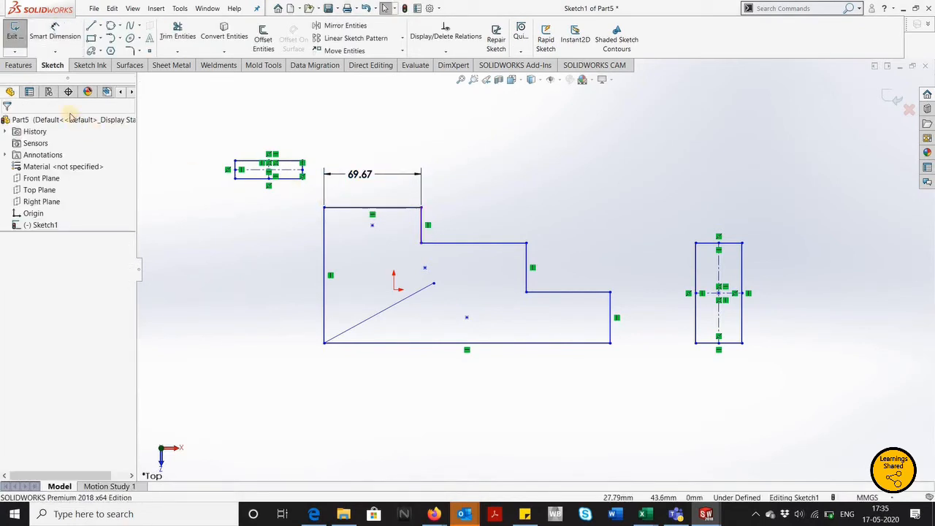
# Step: Add a Horizontal Dimension between the upper step's vertical edge and the upright rectangle's left edge, placed above the outline
pyautogui.click(55, 52)
pyautogui.click(79, 76)
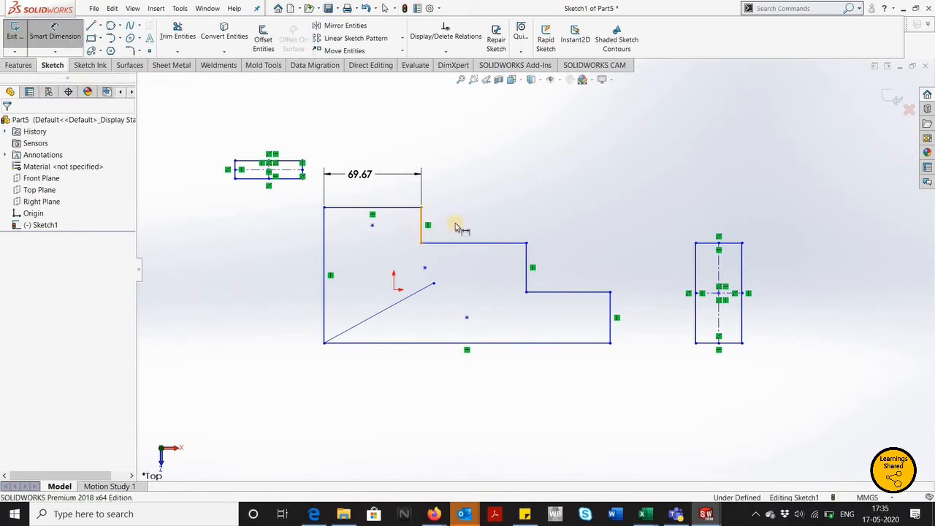
pyautogui.click(447, 220)
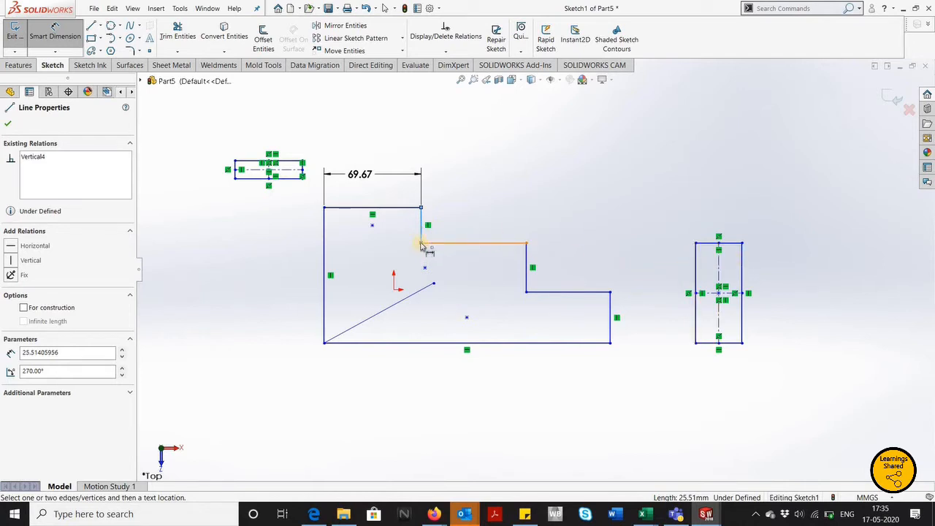
pyautogui.click(698, 257)
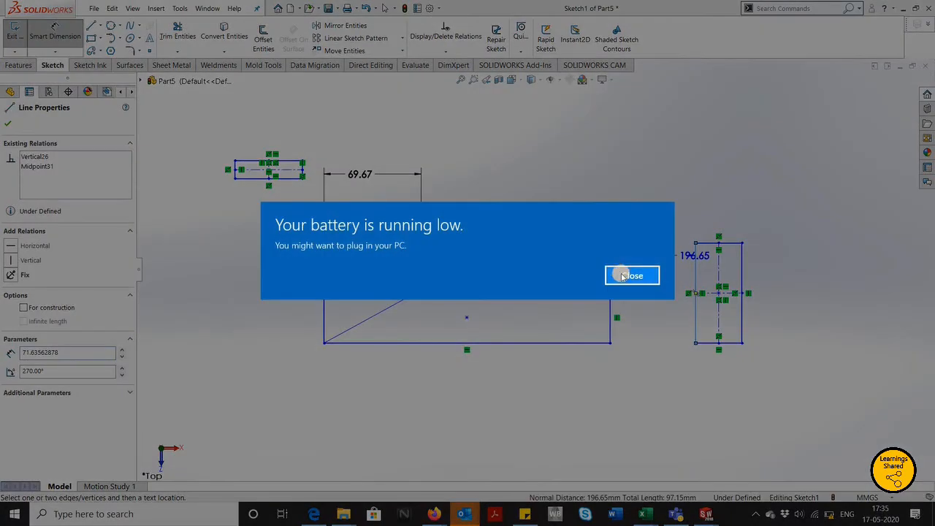
pyautogui.click(623, 276)
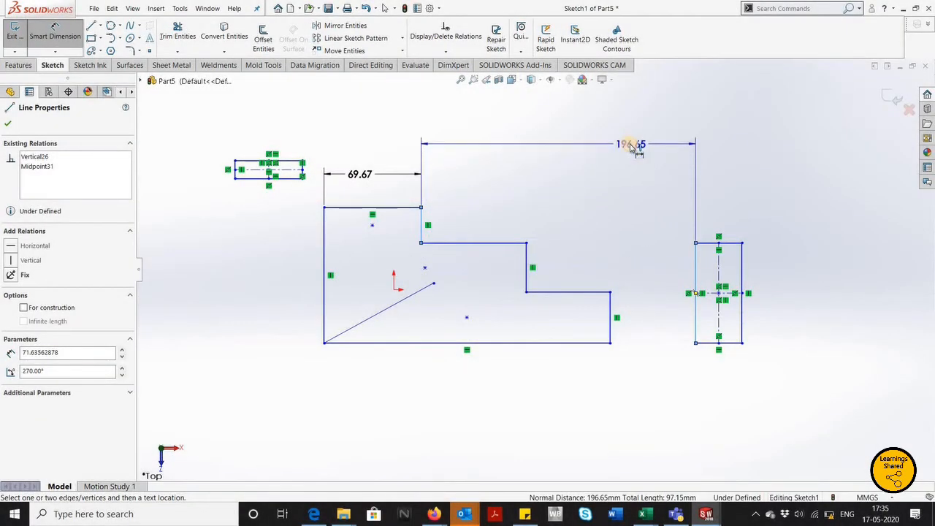
pyautogui.click(633, 145)
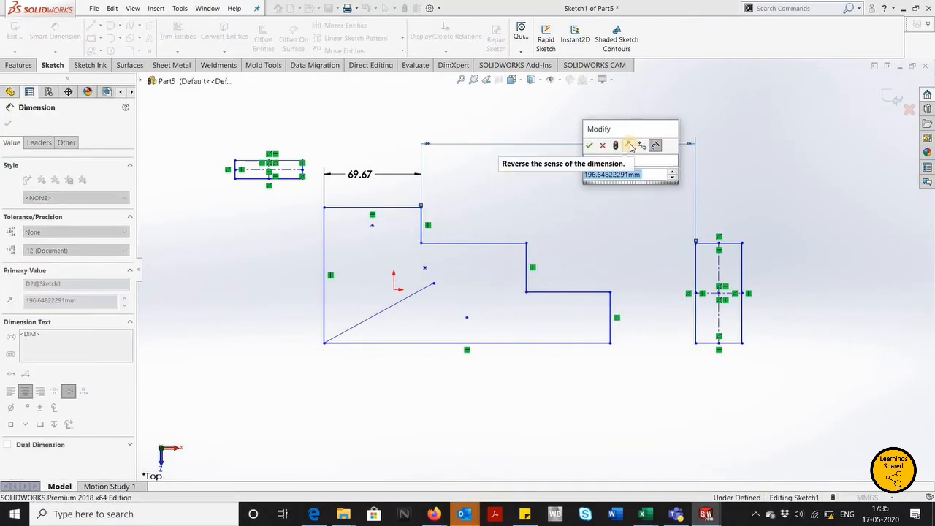
pyautogui.click(588, 145)
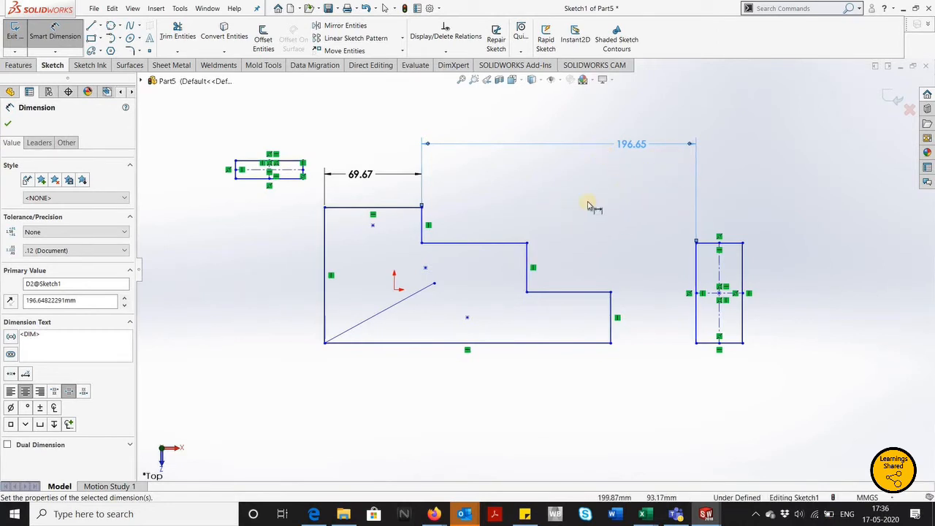
pyautogui.press('Escape')
# Step: Add a Vertical Dimension to the stepped outline's left edge, placed to its left, keeping its drawn length
pyautogui.click(55, 52)
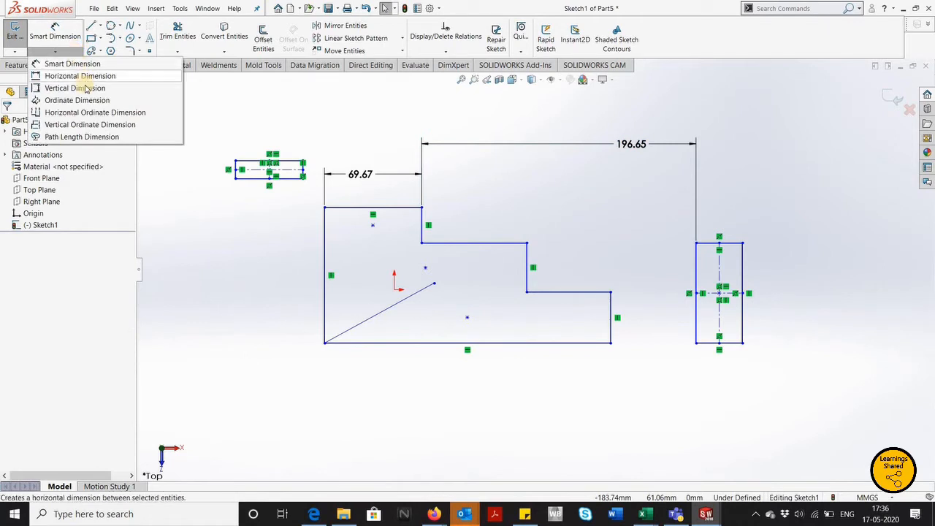
pyautogui.click(85, 87)
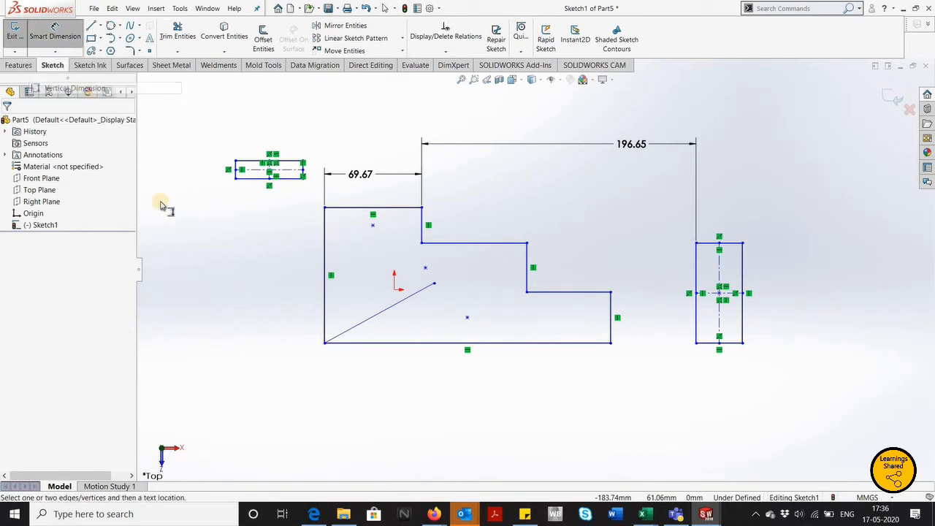
pyautogui.click(326, 294)
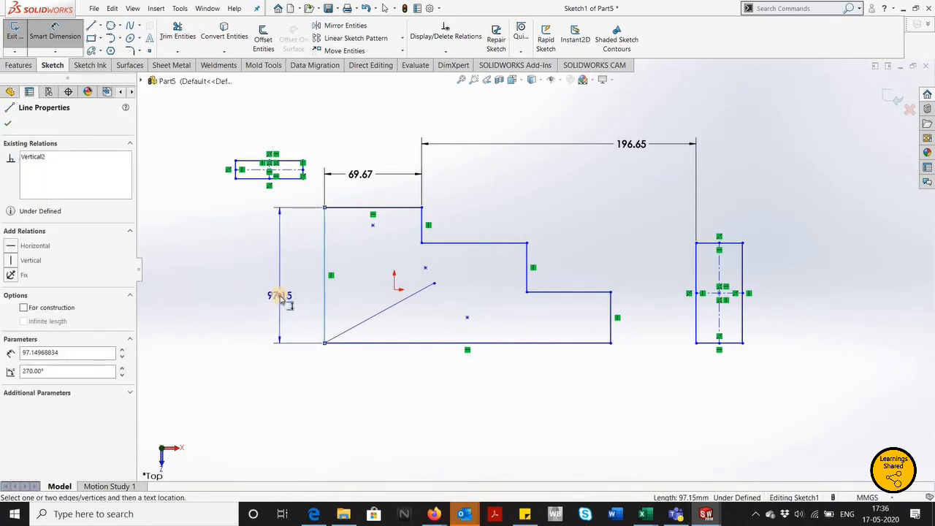
pyautogui.click(280, 298)
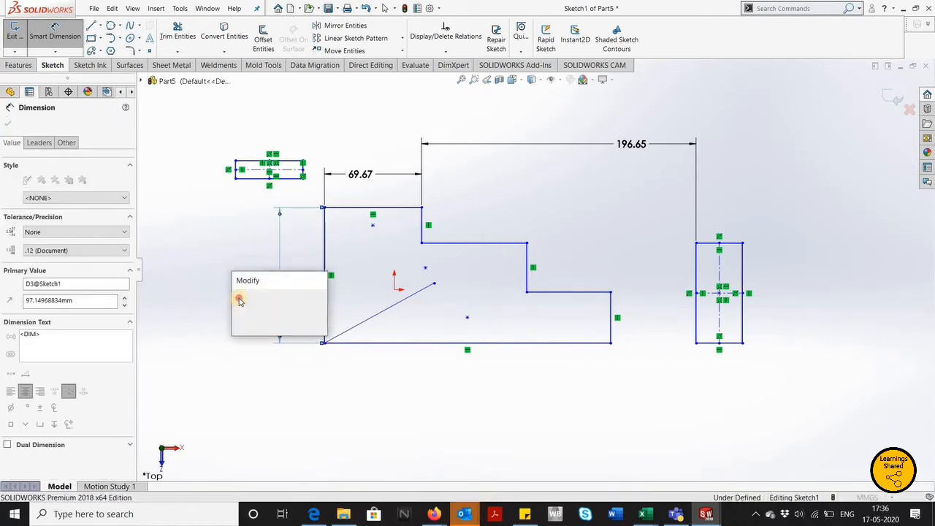
pyautogui.press('Return')
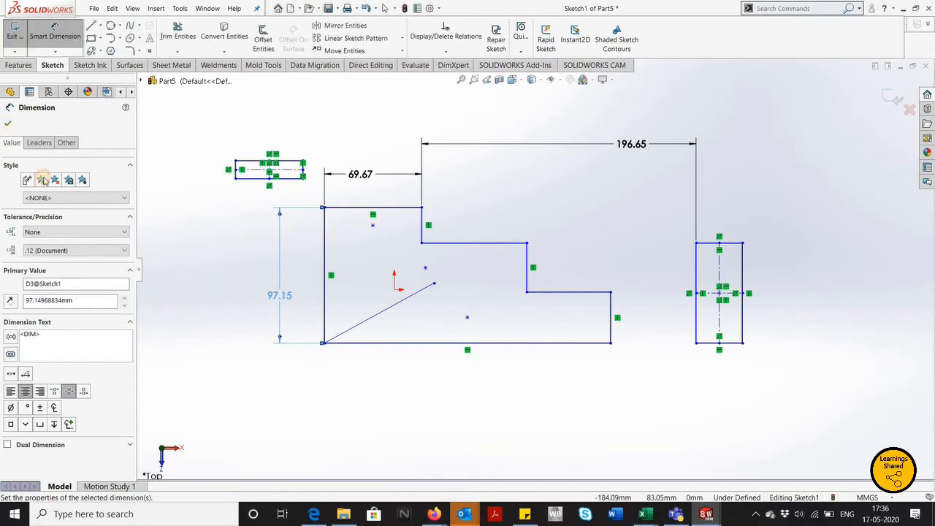
pyautogui.press('Escape')
pyautogui.press('Escape')
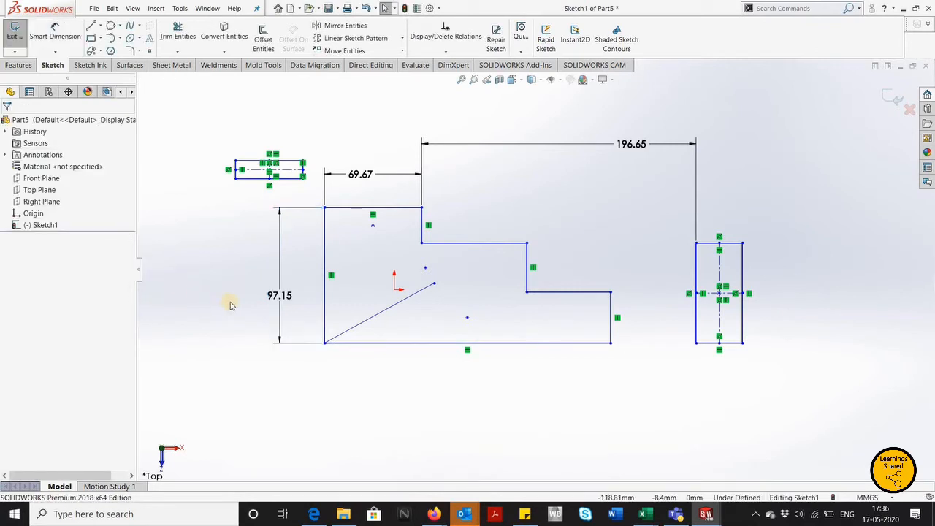
# Step: Set the unit precision of the left edge's vertical dimension to None
pyautogui.click(289, 299)
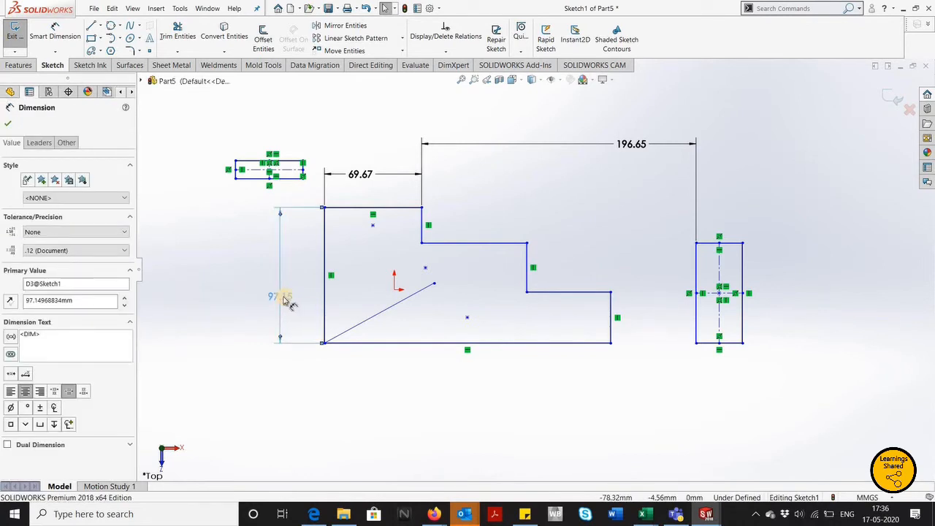
pyautogui.click(122, 253)
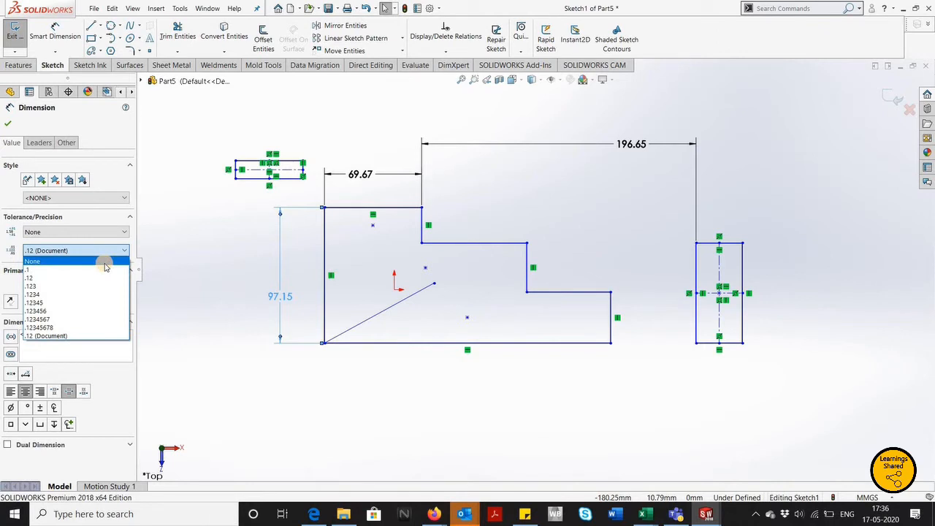
pyautogui.click(104, 263)
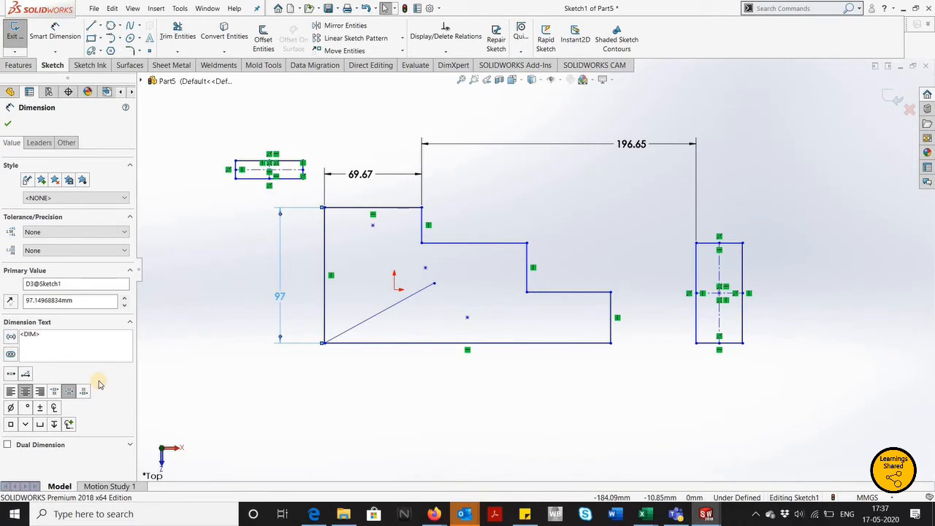
# Step: Add a vertical dimension between the small upper rectangle's lower edge and the stepped outline's top edge, placed to their left, keeping the drawn distance
pyautogui.click(7, 124)
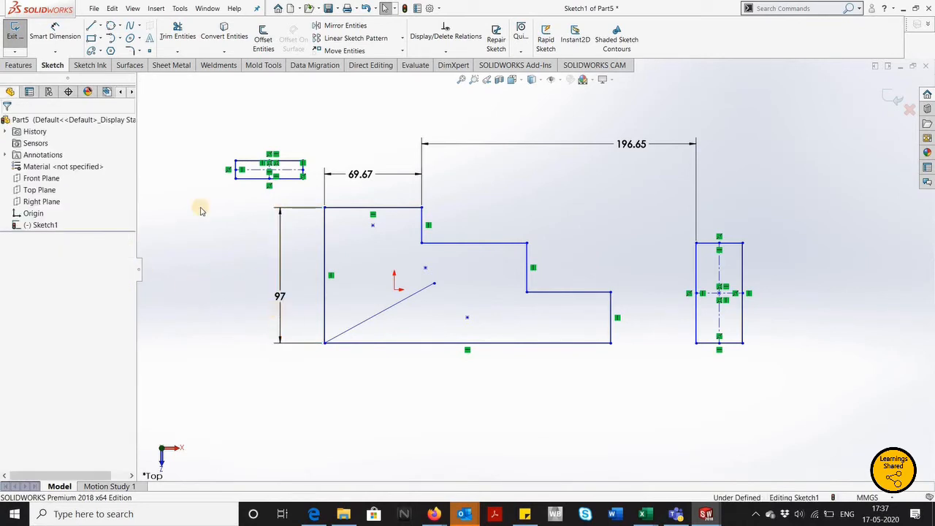
pyautogui.click(56, 51)
pyautogui.click(70, 63)
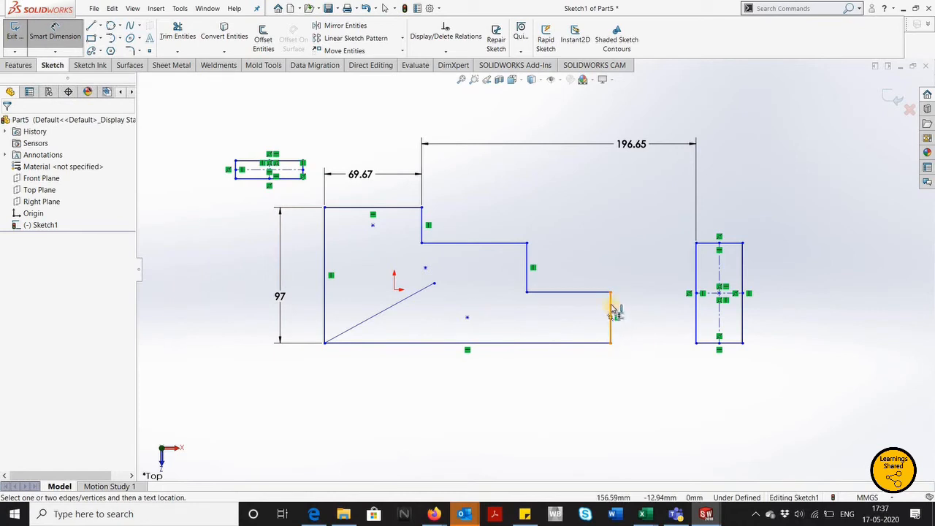
pyautogui.click(349, 211)
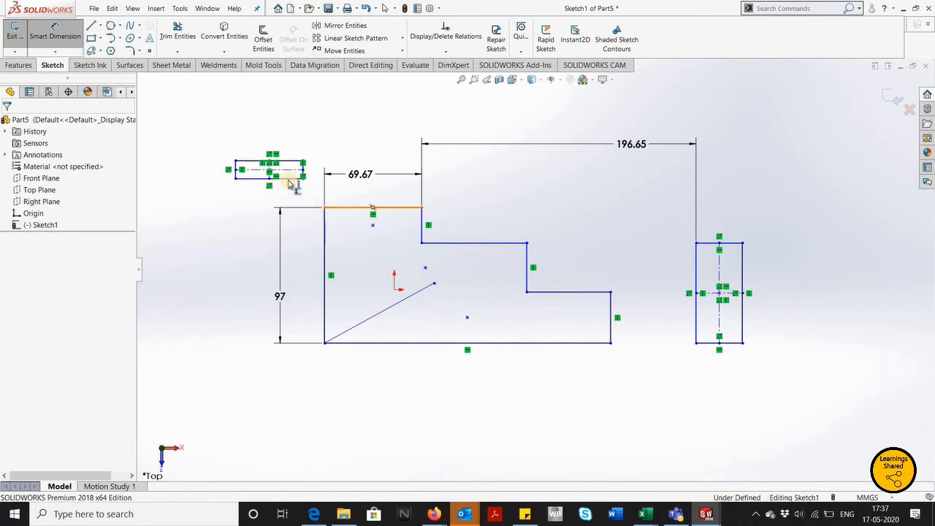
pyautogui.click(203, 269)
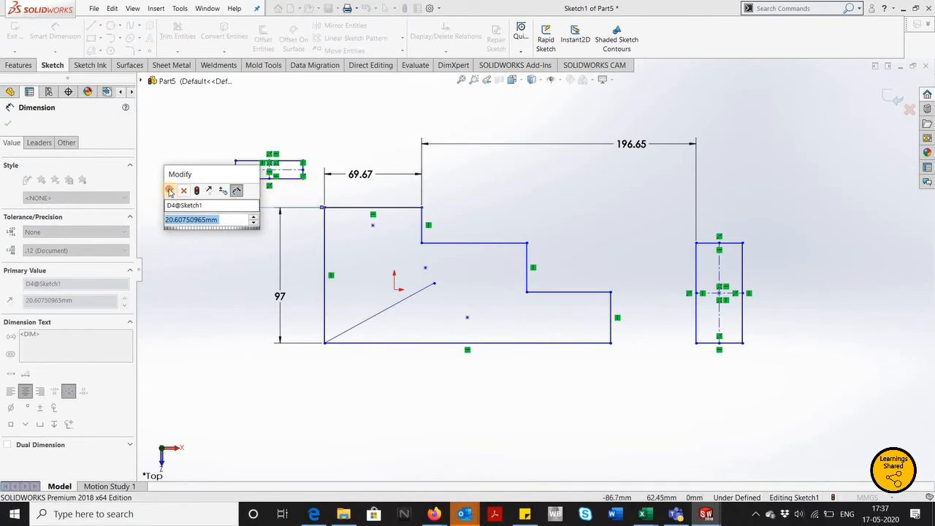
pyautogui.press('Return')
pyautogui.press('Escape')
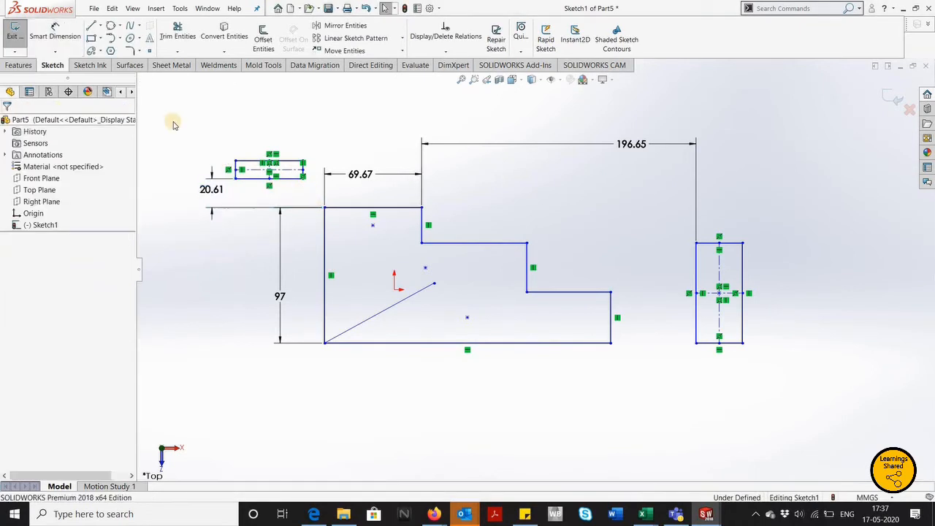
# Step: Delete all four horizontal and vertical dimensions from the stepped outline and rectangles
pyautogui.moveTo(781, 166); pyautogui.dragTo(583, 117)
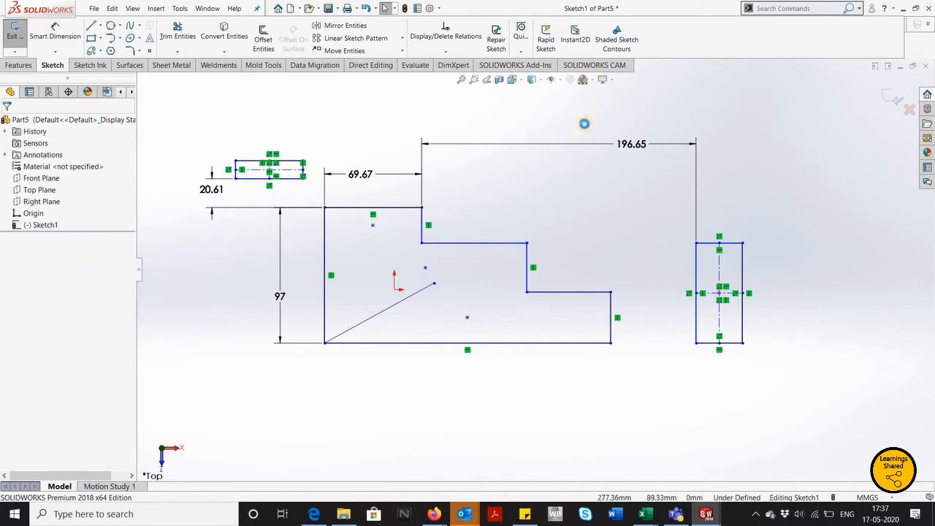
pyautogui.press('Delete')
pyautogui.moveTo(469, 186); pyautogui.dragTo(353, 168)
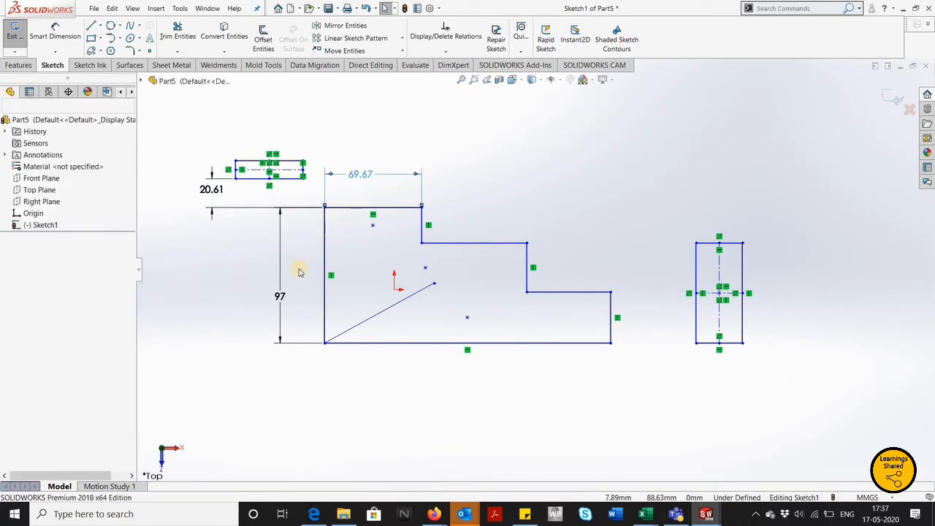
pyautogui.press('Delete')
pyautogui.moveTo(299, 369); pyautogui.dragTo(204, 249)
pyautogui.press('Delete')
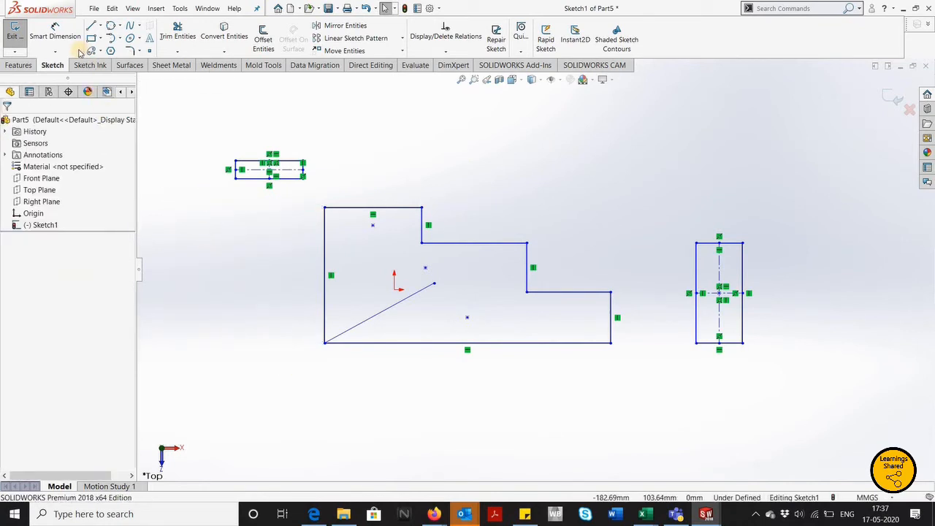
# Step: Add Ordinate Dimensions right of the stepped outline, zeroed on its bottom edge, to both step edges, the diagonal's upper endpoint and the top edge
pyautogui.click(55, 51)
pyautogui.click(80, 97)
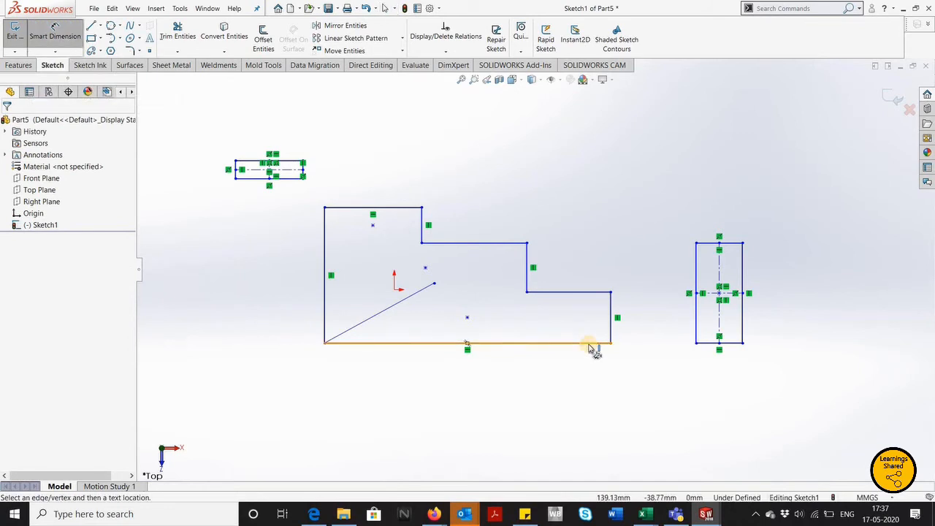
pyautogui.click(601, 344)
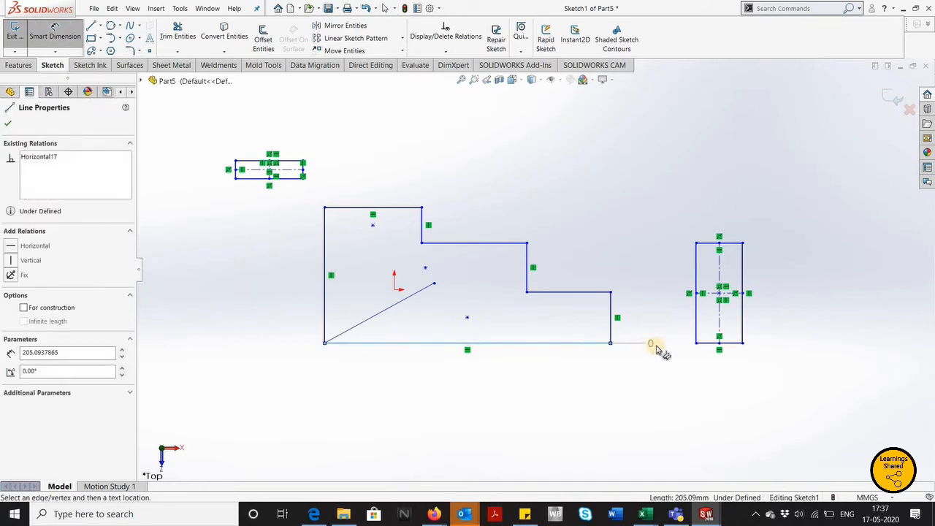
pyautogui.click(660, 349)
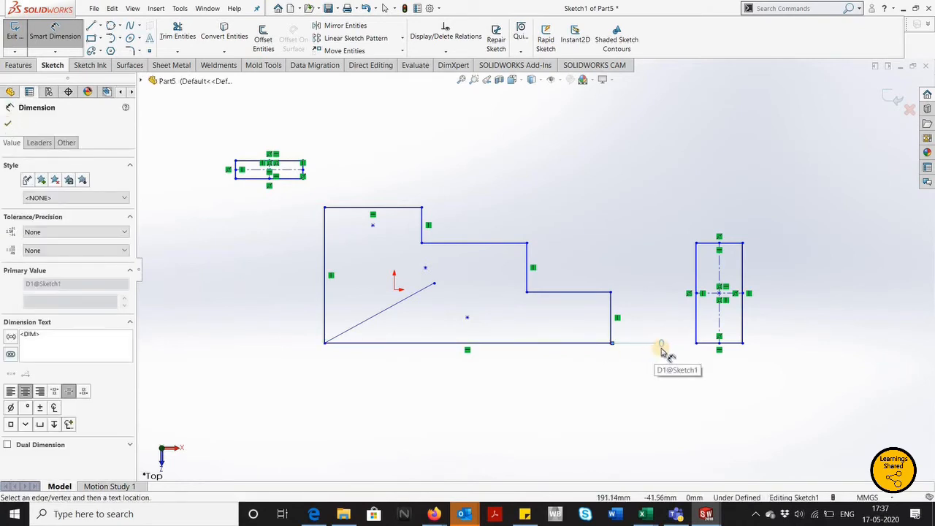
pyautogui.click(574, 295)
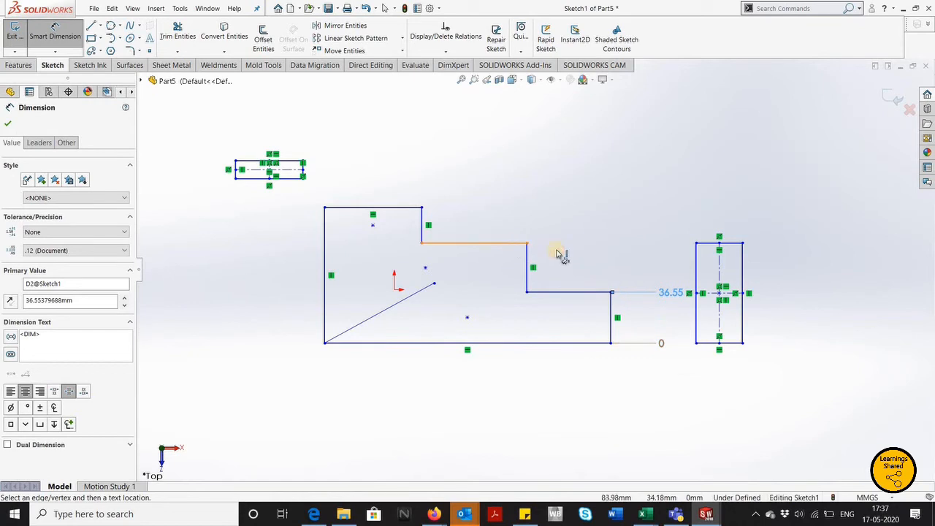
pyautogui.click(636, 263)
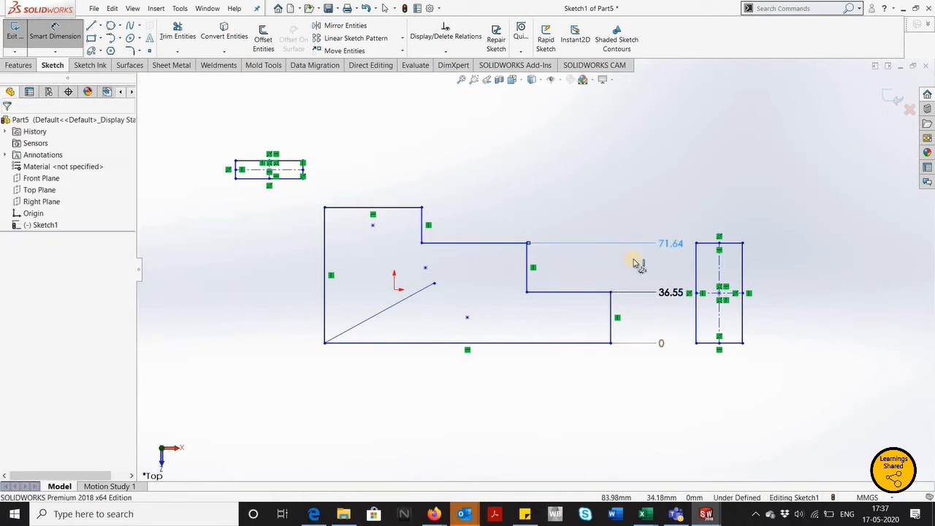
pyautogui.click(433, 285)
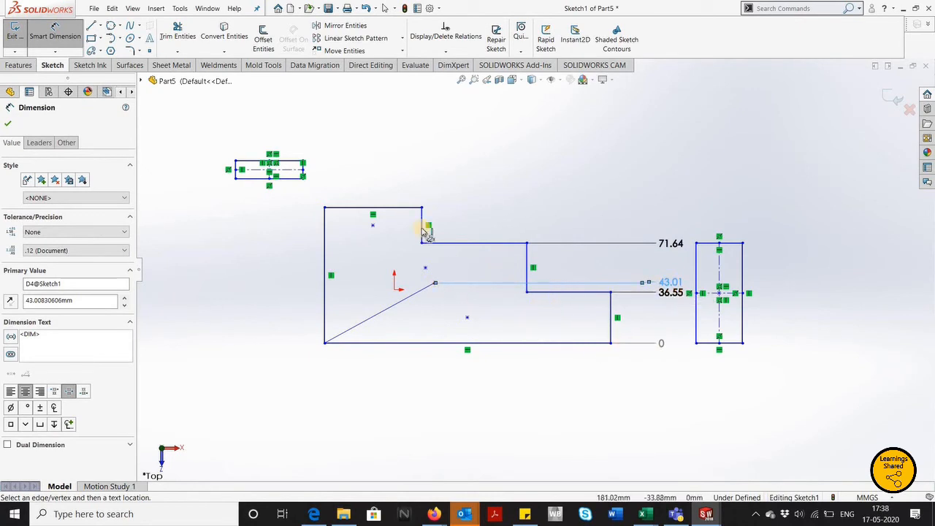
pyautogui.click(413, 209)
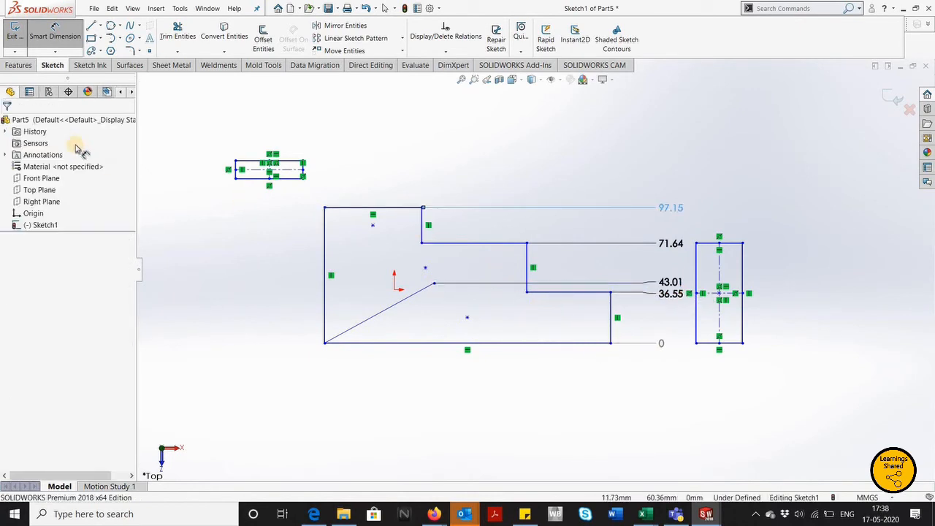
pyautogui.click(7, 125)
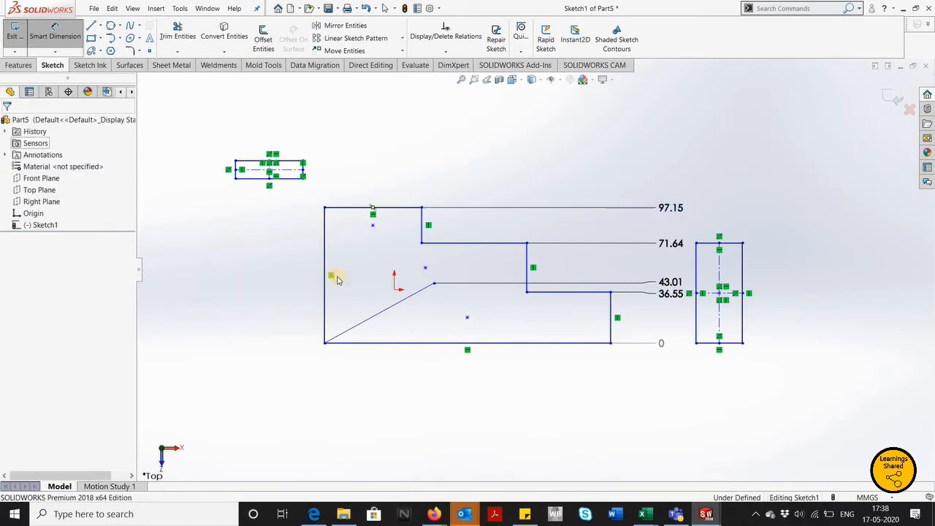
# Step: Delete the whole set of height ordinate dimensions beside the stepped outline
pyautogui.moveTo(661, 374); pyautogui.dragTo(641, 191)
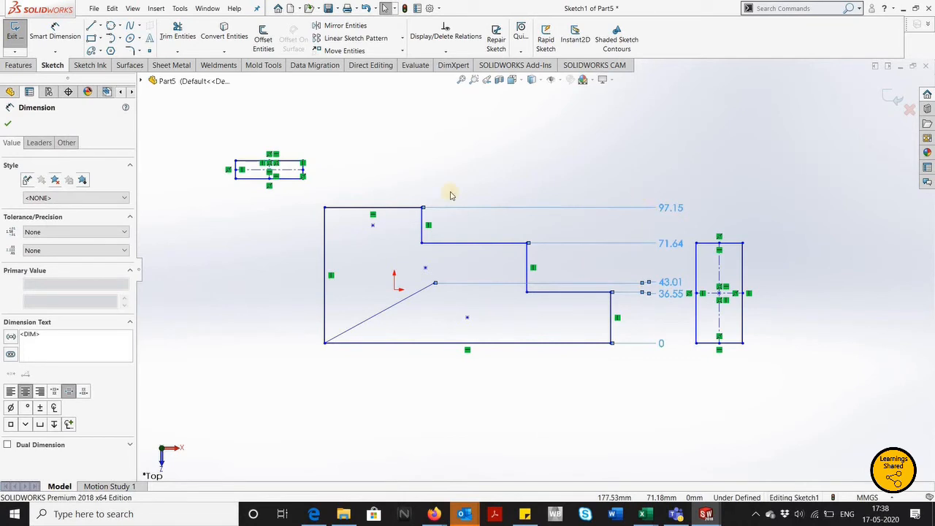
pyautogui.press('Delete')
# Step: Add Ordinate Dimensions above the stepped outline, zeroed on its right vertical edge, to both step risers and the left edge
pyautogui.click(54, 51)
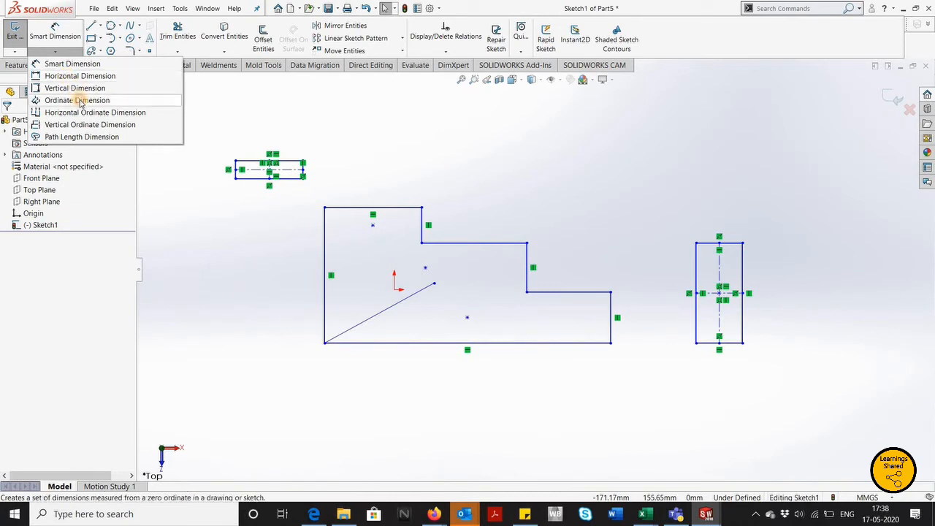
pyautogui.click(79, 103)
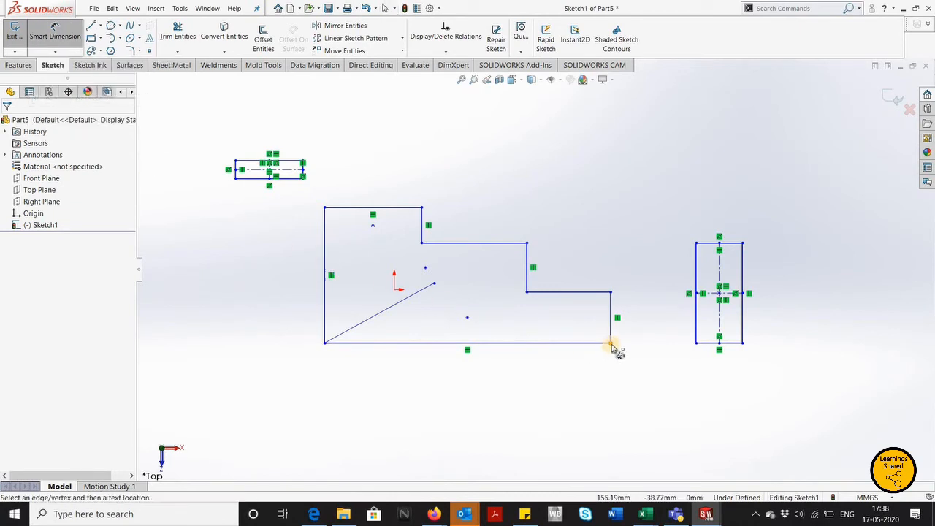
pyautogui.click(615, 301)
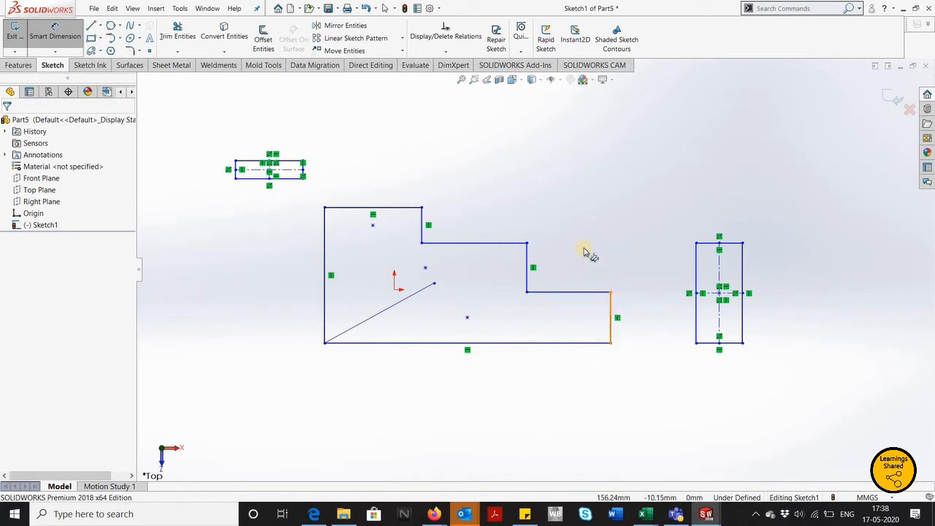
pyautogui.click(612, 146)
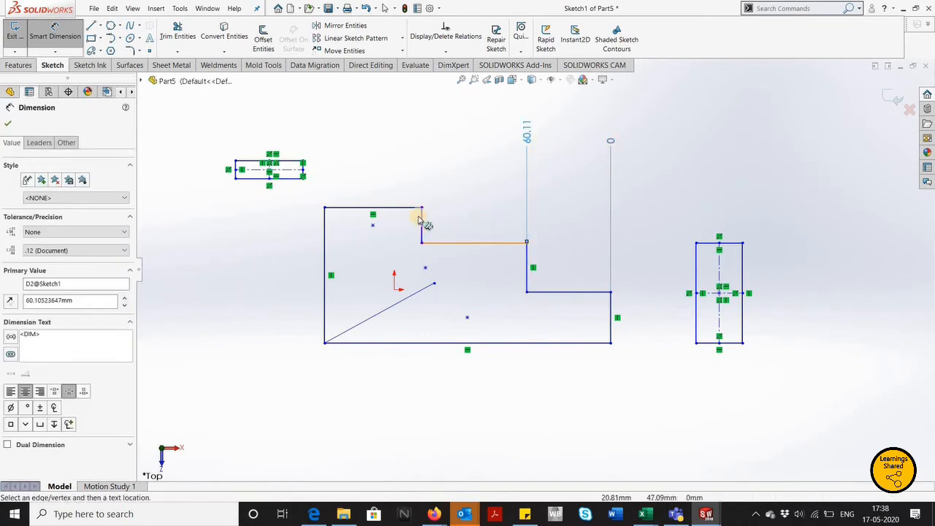
pyautogui.click(423, 217)
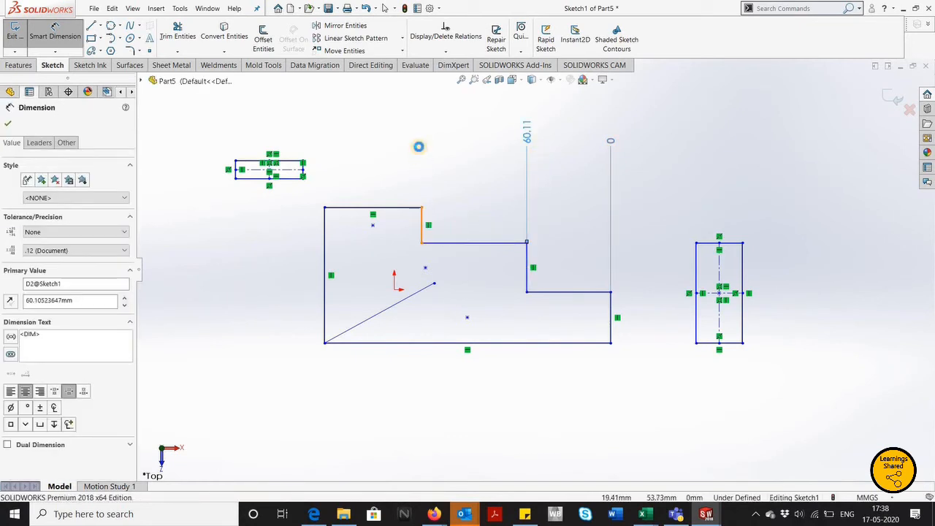
pyautogui.click(326, 228)
pyautogui.click(344, 143)
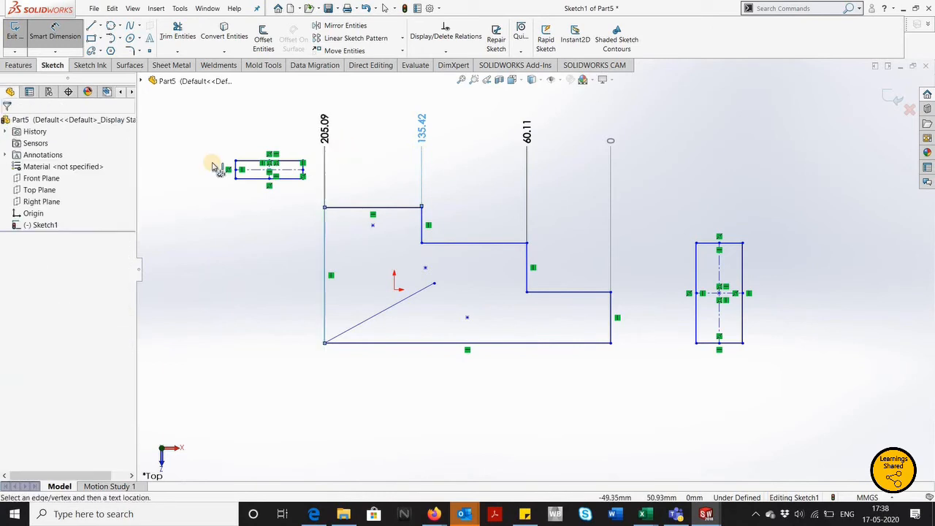
pyautogui.click(5, 127)
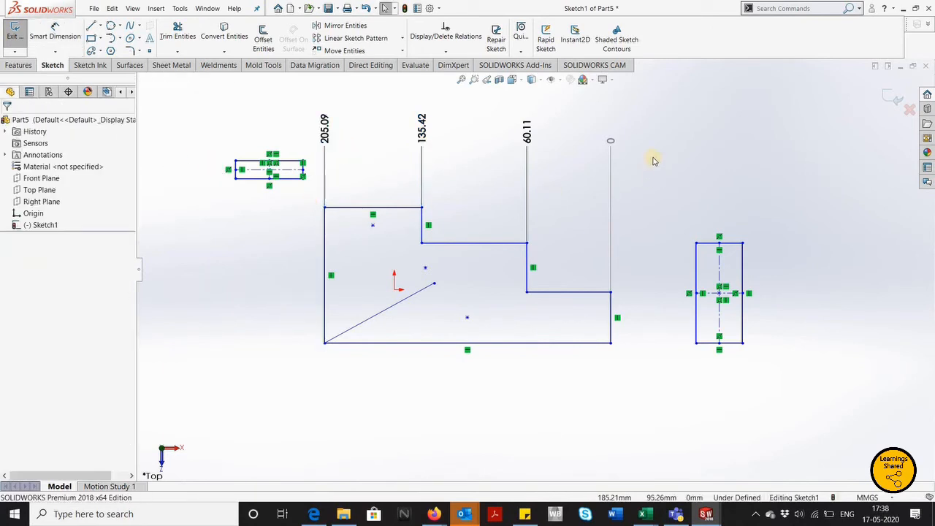
# Step: Delete all the ordinate dimensions placed above the stepped outline
pyautogui.moveTo(653, 157); pyautogui.dragTo(329, 131)
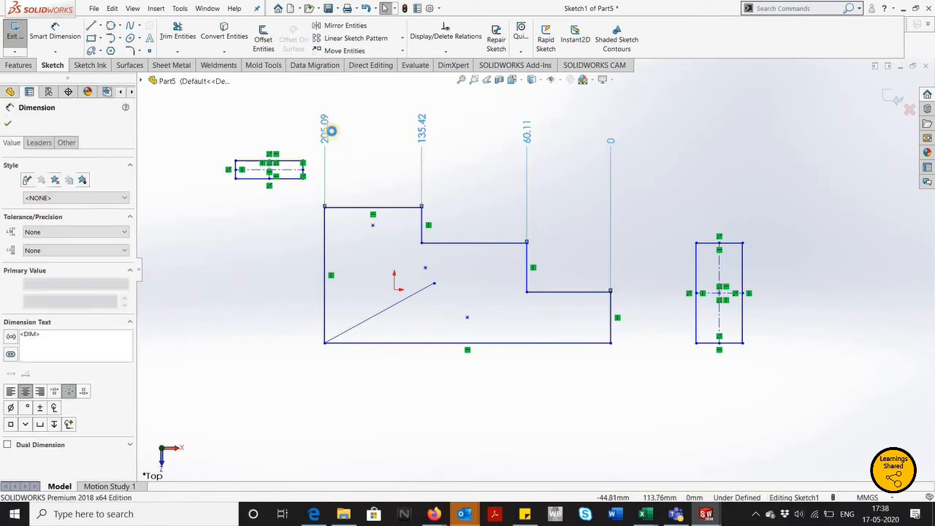
pyautogui.press('Delete')
pyautogui.click(55, 52)
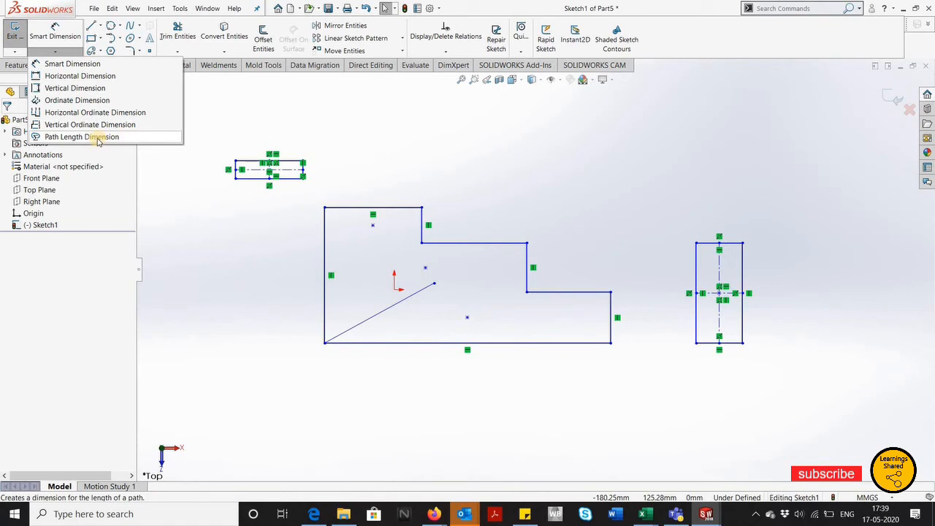
pyautogui.click(480, 152)
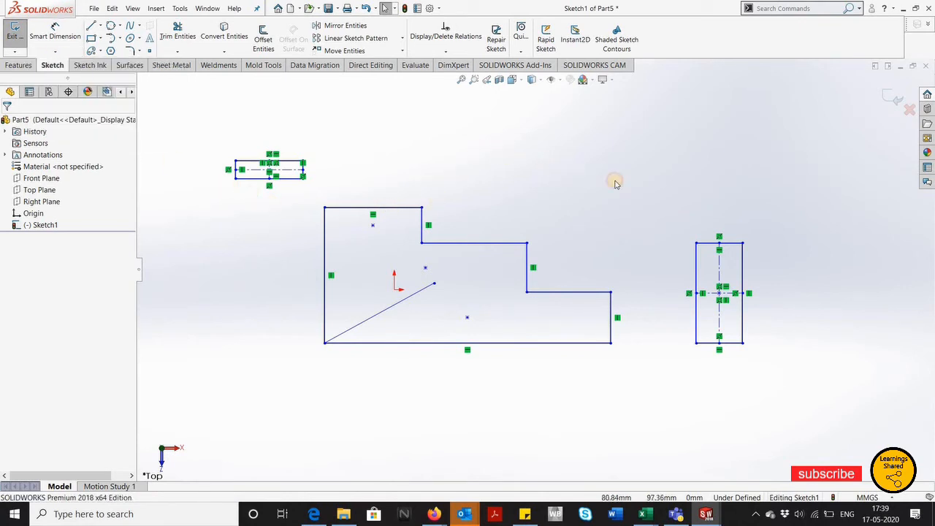
# Step: Sketch a closed, irregular five-point spline about 559 mm in length in the empty area above the upright rectangle
pyautogui.scroll(-4, 615, 184)
pyautogui.scroll(2, 647, 151)
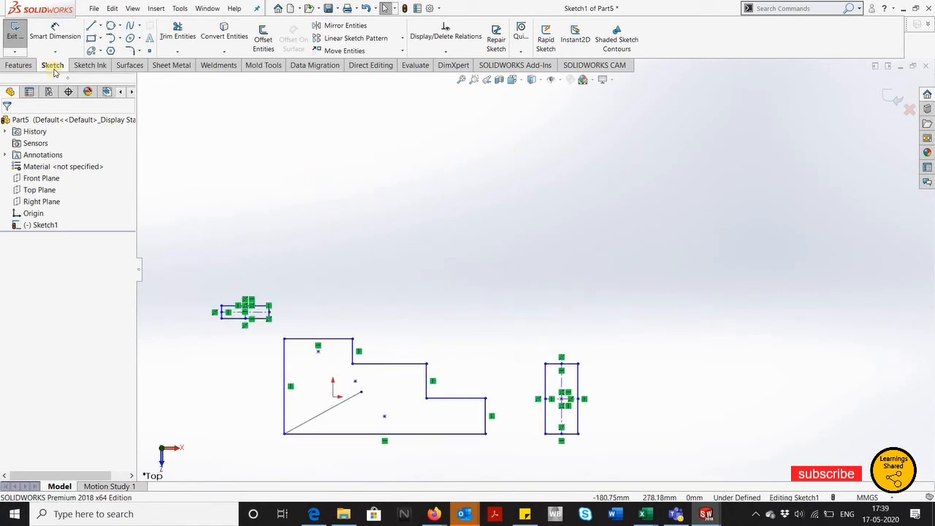
pyautogui.click(130, 26)
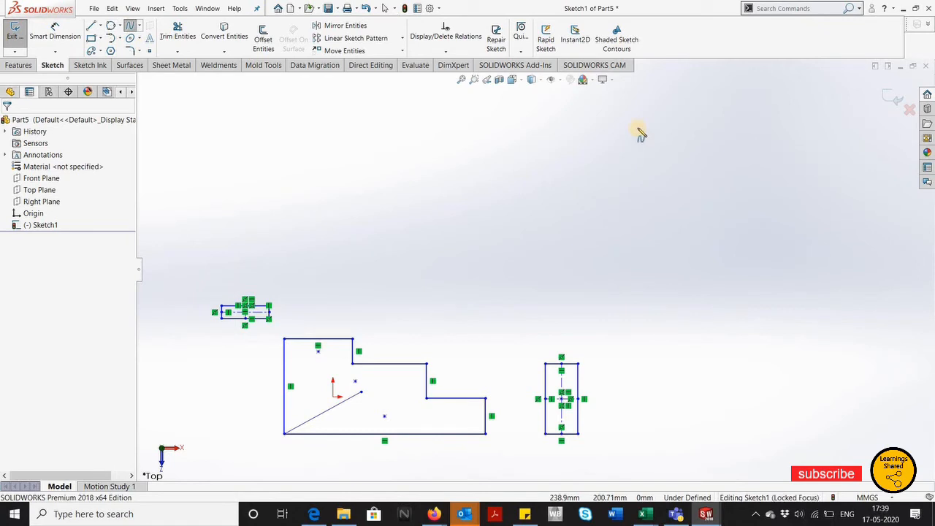
pyautogui.click(568, 199)
pyautogui.click(638, 128)
pyautogui.click(760, 220)
pyautogui.click(689, 257)
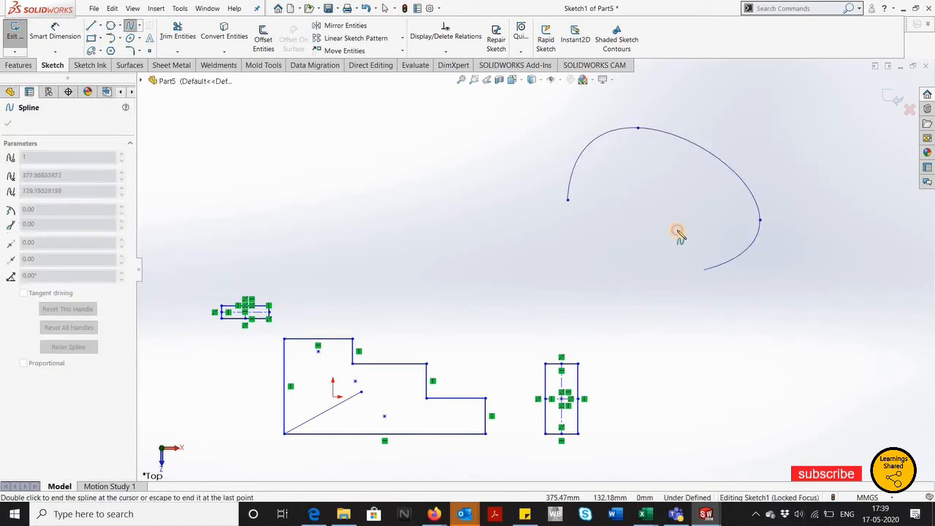
pyautogui.click(650, 188)
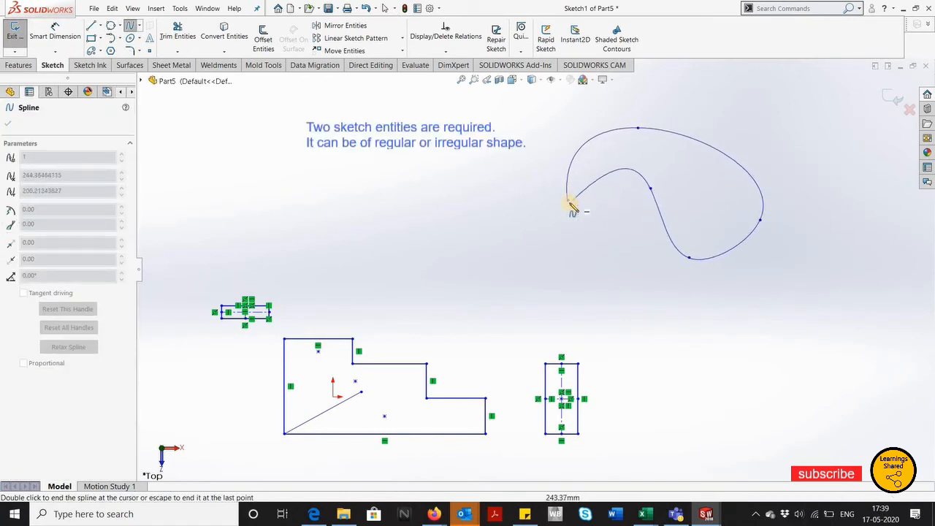
pyautogui.click(569, 201)
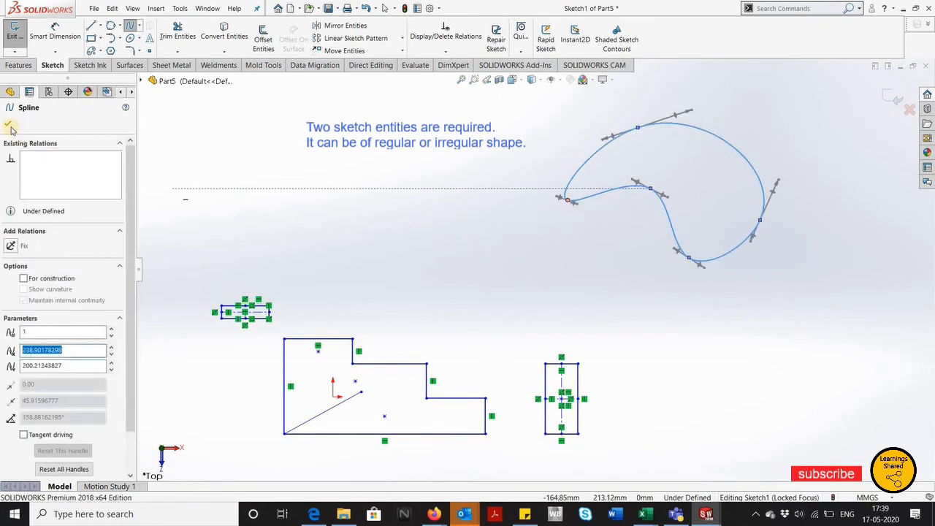
pyautogui.click(8, 126)
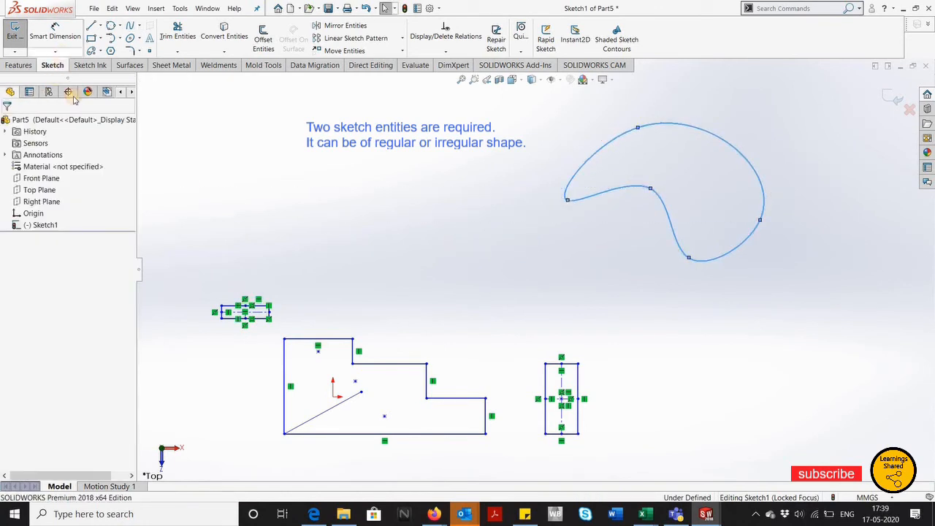
# Step: Try to add a Path Length dimension to the closed spline alone
pyautogui.click(55, 52)
pyautogui.click(84, 136)
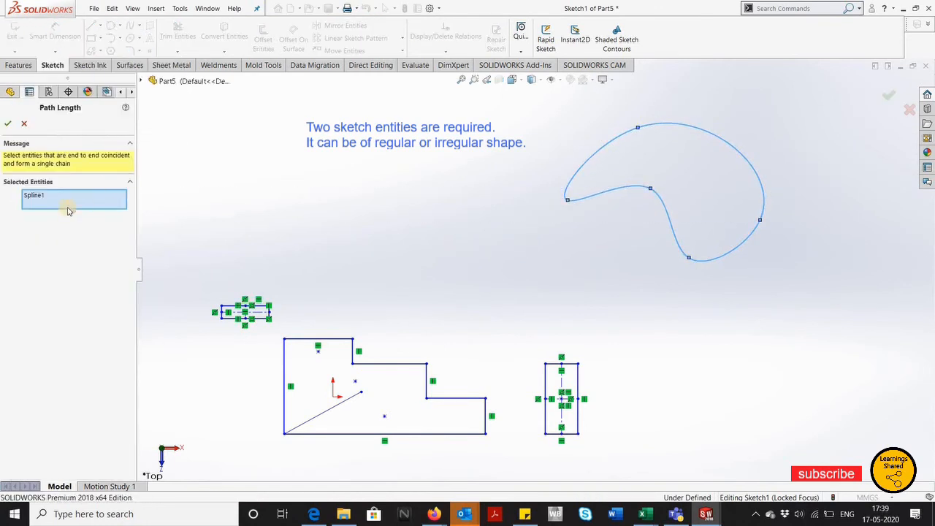
pyautogui.click(614, 140)
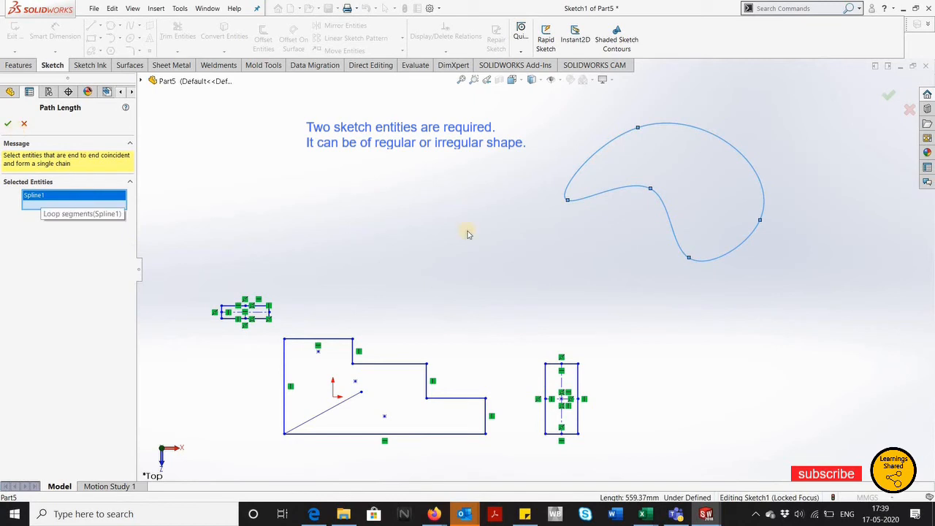
pyautogui.click(8, 124)
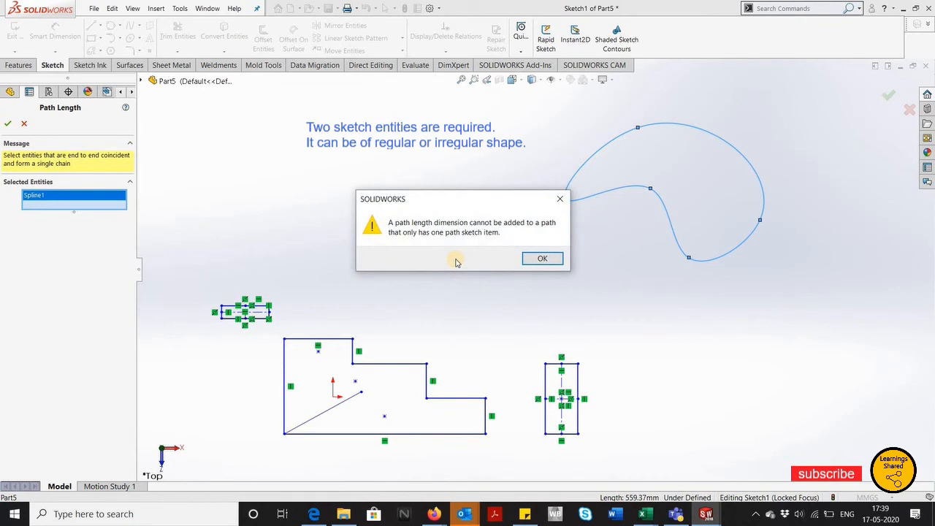
pyautogui.click(541, 260)
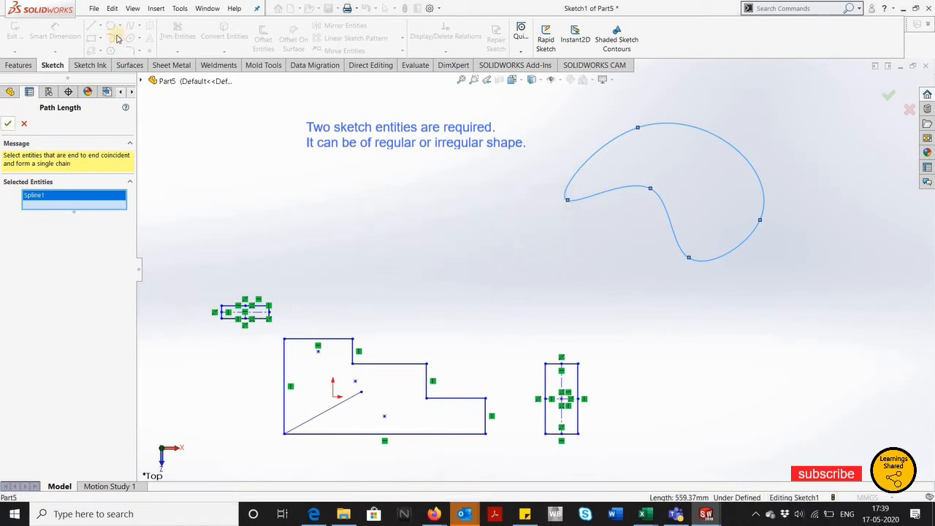
pyautogui.click(8, 123)
pyautogui.click(545, 259)
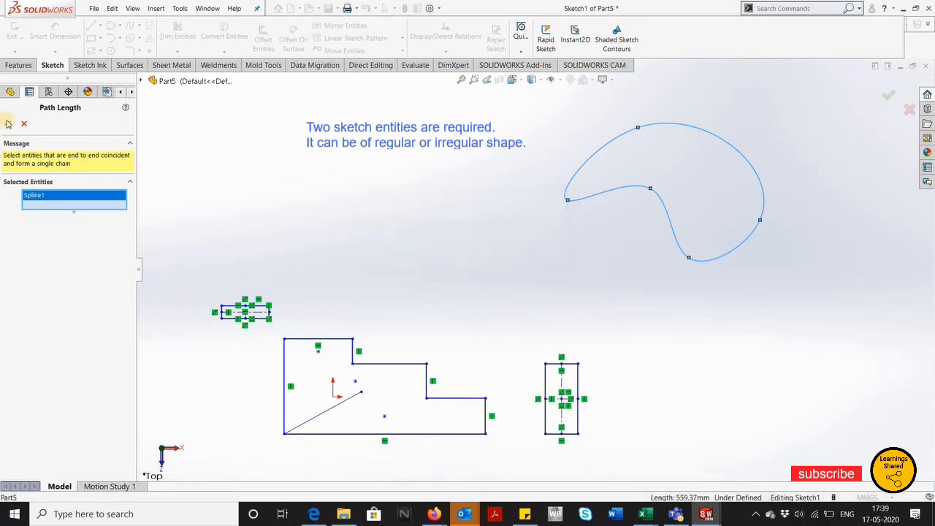
pyautogui.click(24, 123)
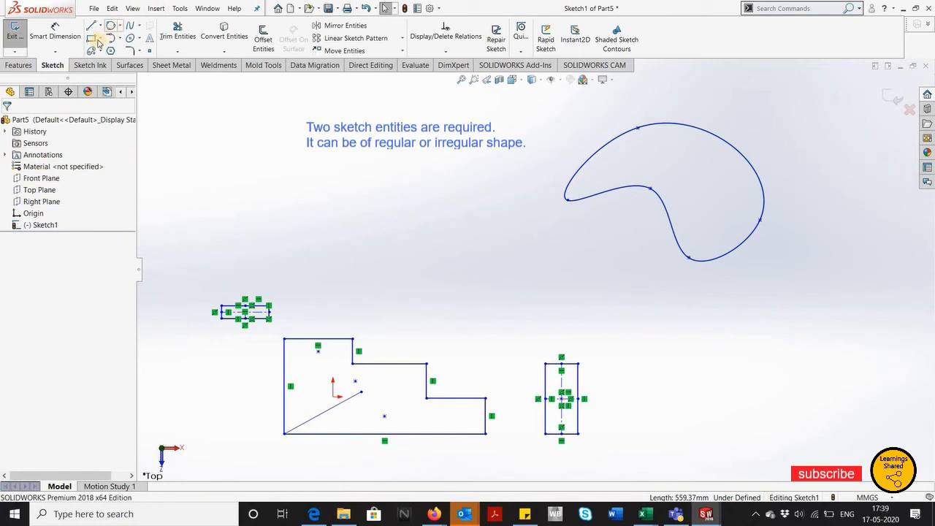
# Step: Sketch an upright corner rectangle with midpoint construction lines over the closed spline so both of its sides cross the curve
pyautogui.click(97, 41)
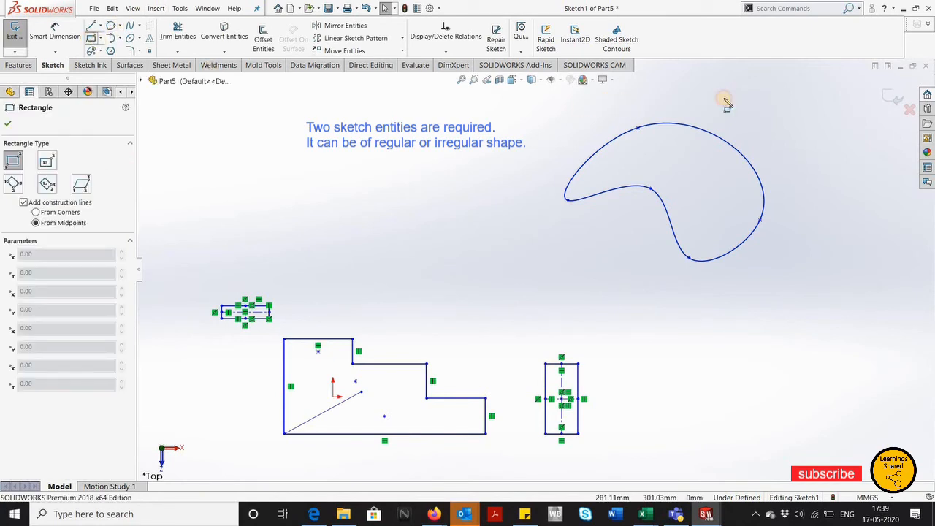
pyautogui.click(609, 99)
pyautogui.click(736, 278)
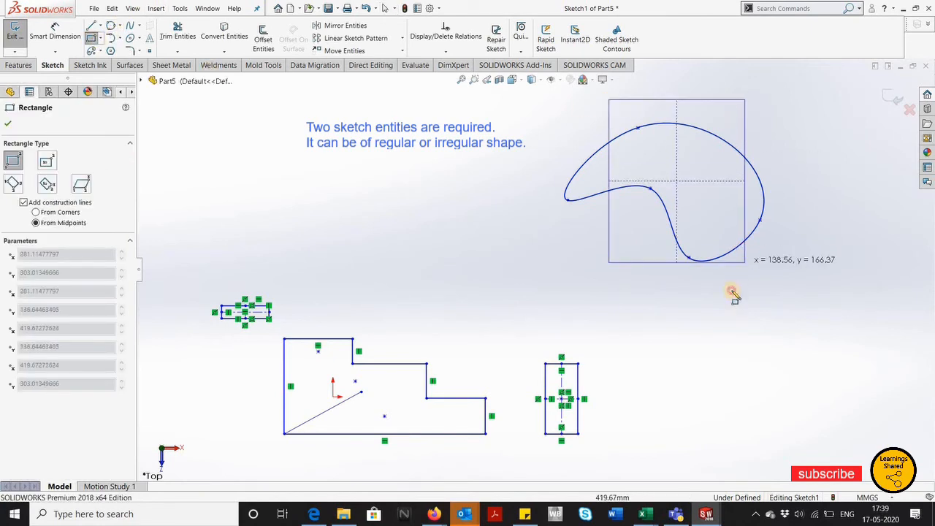
pyautogui.click(9, 124)
# Step: Power-trim the spline portions and construction lines inside the rectangle, plus the right edge segment between its spline crossings
pyautogui.click(176, 51)
pyautogui.click(193, 63)
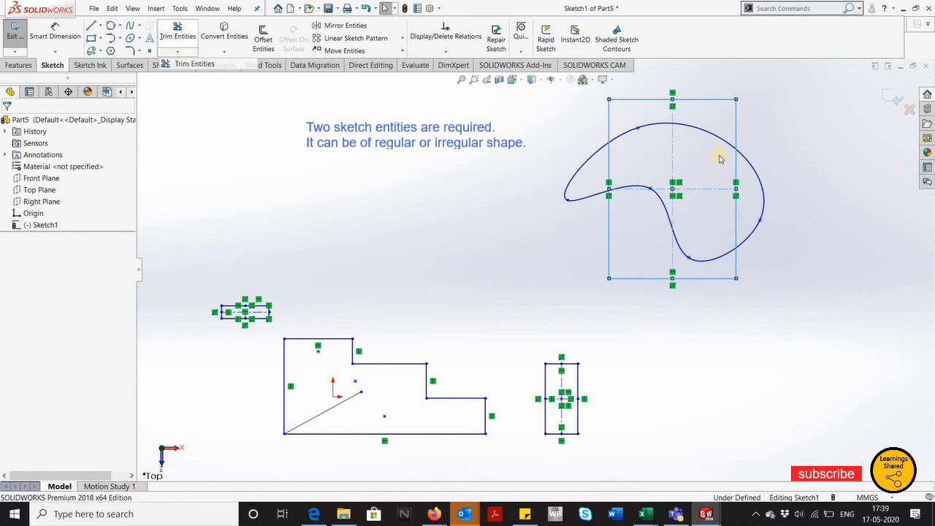
pyautogui.moveTo(714, 131)
pyautogui.mouseDown()
pyautogui.moveTo(737, 182)
pyautogui.moveTo(714, 215)
pyautogui.moveTo(667, 232)
pyautogui.moveTo(641, 160)
pyautogui.moveTo(640, 113)
pyautogui.moveTo(696, 162)
pyautogui.moveTo(655, 202)
pyautogui.moveTo(663, 187)
pyautogui.moveTo(634, 200)
pyautogui.mouseUp()
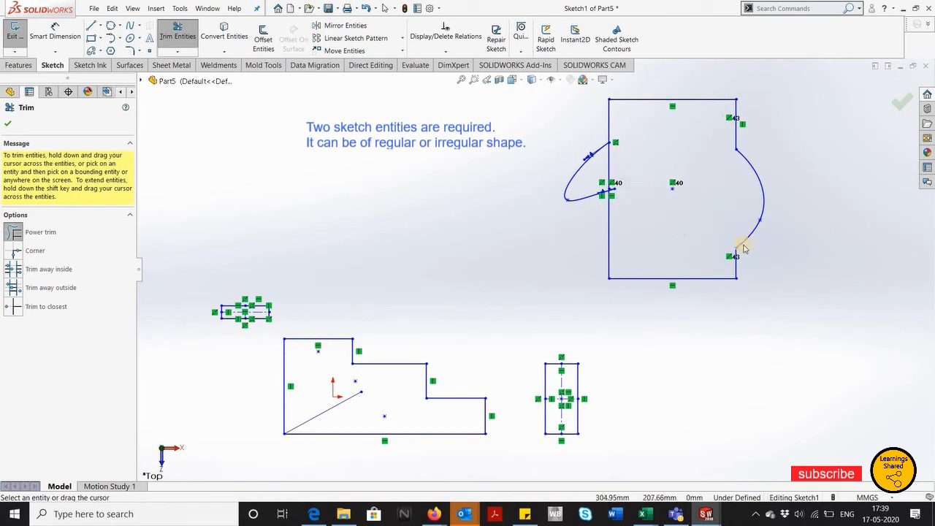
# Step: Trim the rectangle's left edge segment between the two ends of the protruding spline lobe, leaving one closed outline
pyautogui.scroll(2, 599, 215)
pyautogui.scroll(-2, 599, 214)
pyautogui.scroll(-6, 566, 211)
pyautogui.moveTo(526, 203)
pyautogui.mouseDown()
pyautogui.moveTo(407, 227)
pyautogui.moveTo(484, 289)
pyautogui.mouseUp()
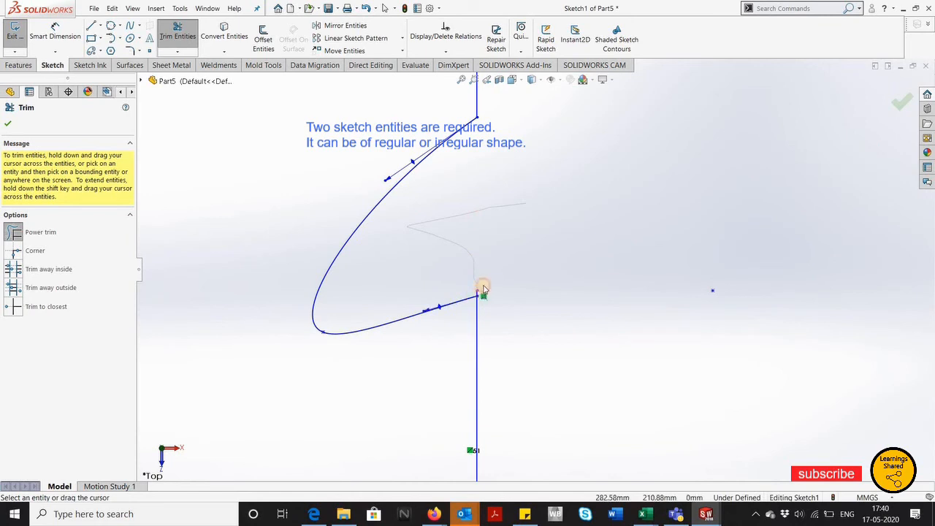
pyautogui.scroll(-10, 758, 200)
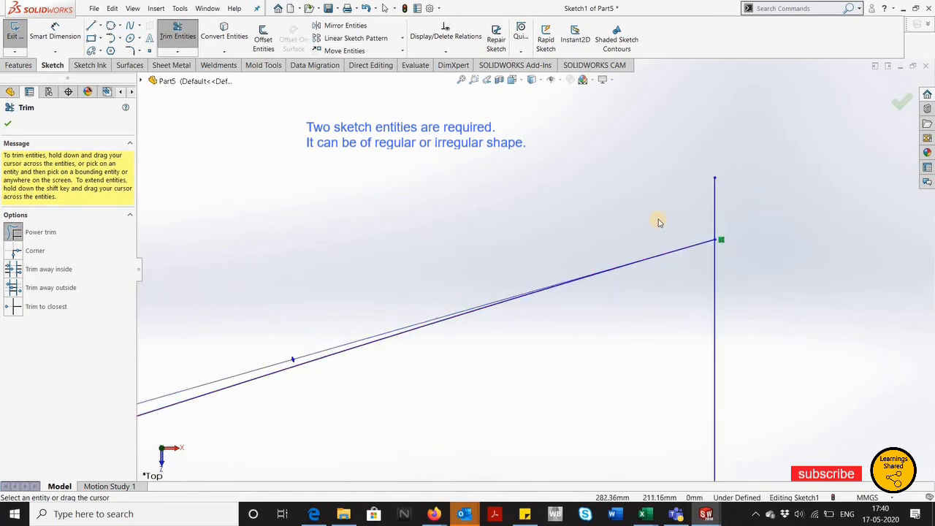
pyautogui.scroll(2, 659, 217)
pyautogui.scroll(8, 656, 214)
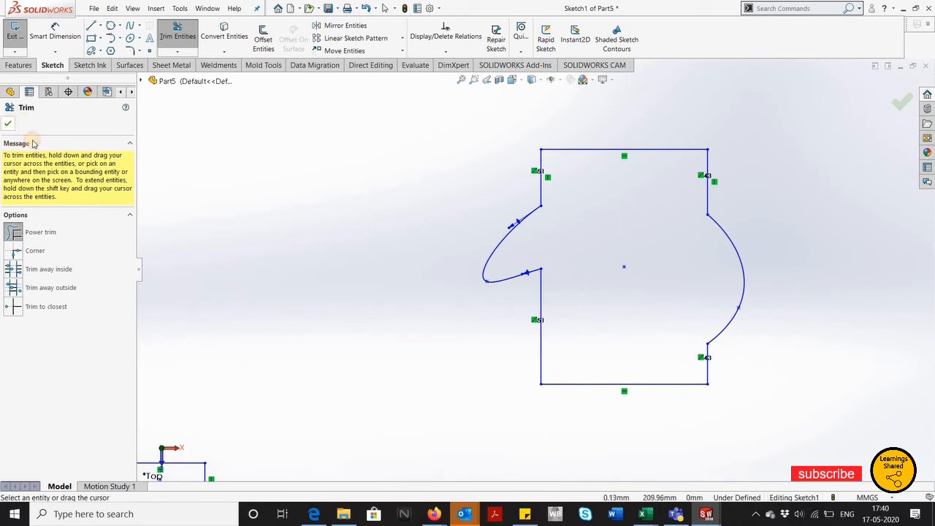
pyautogui.click(8, 126)
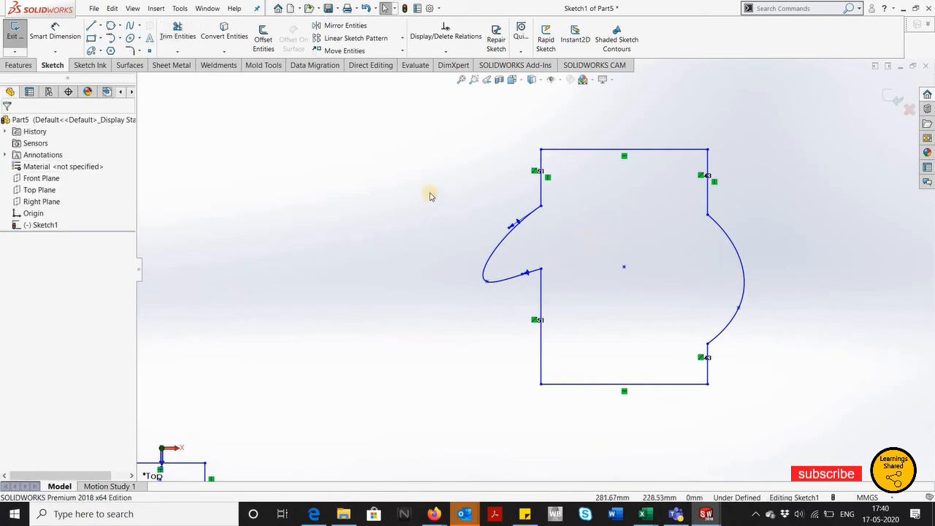
# Step: Add a Path Length dimension to the full chain of lines and spline curves in the trimmed outline, placed beside its lower right corner
pyautogui.click(55, 52)
pyautogui.click(57, 137)
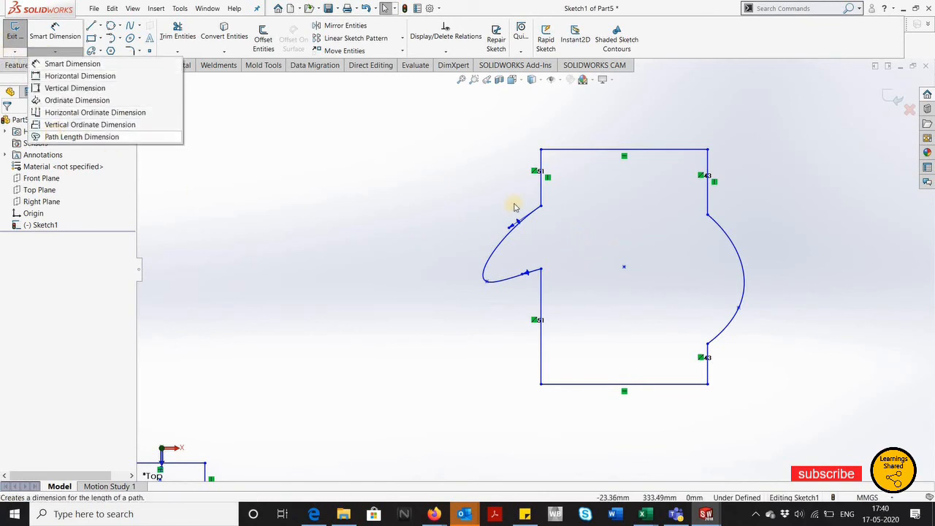
pyautogui.click(542, 194)
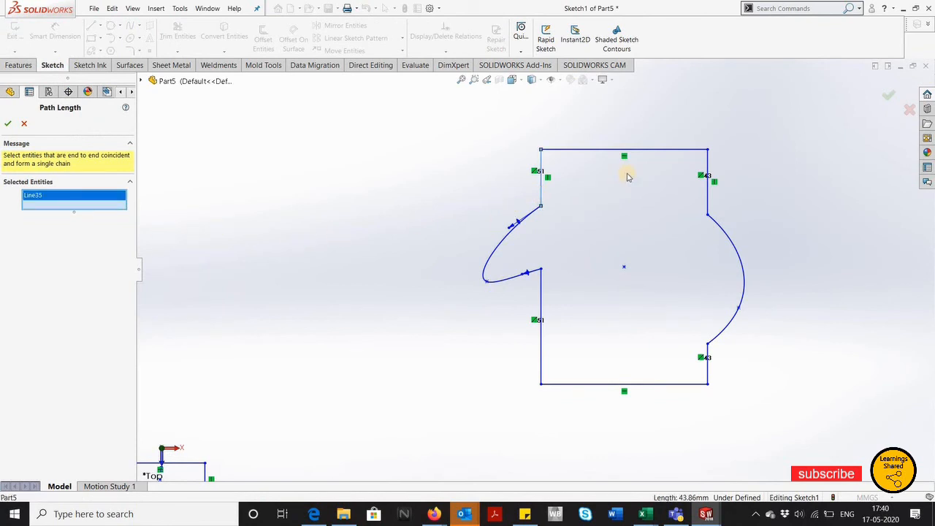
pyautogui.click(603, 152)
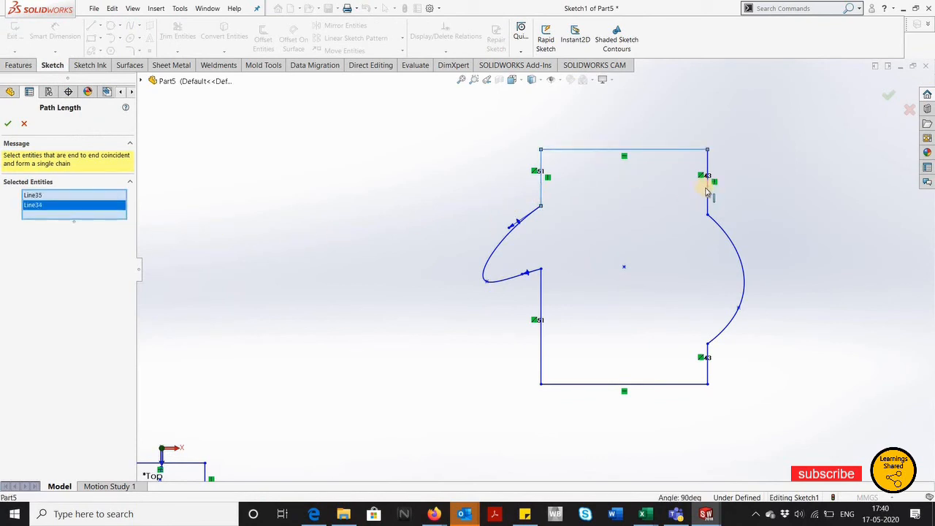
pyautogui.click(708, 196)
pyautogui.click(732, 248)
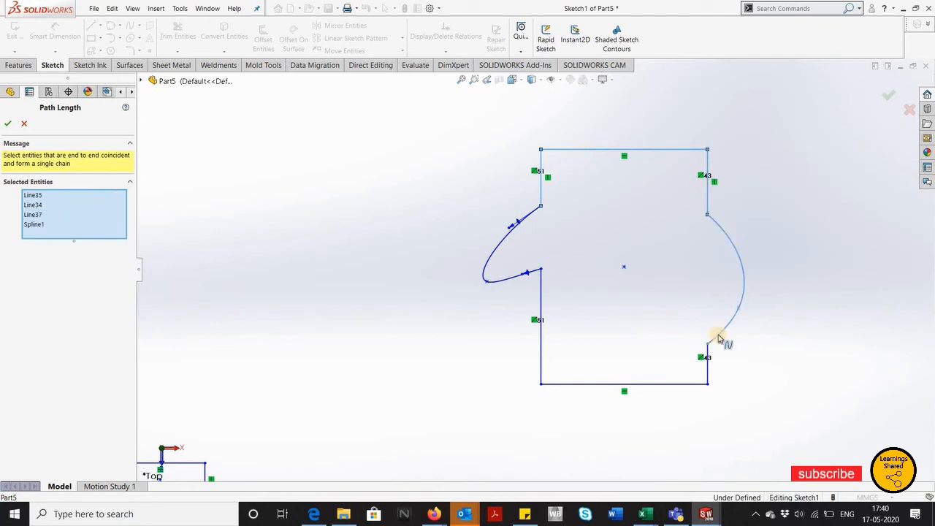
pyautogui.click(706, 366)
pyautogui.click(657, 386)
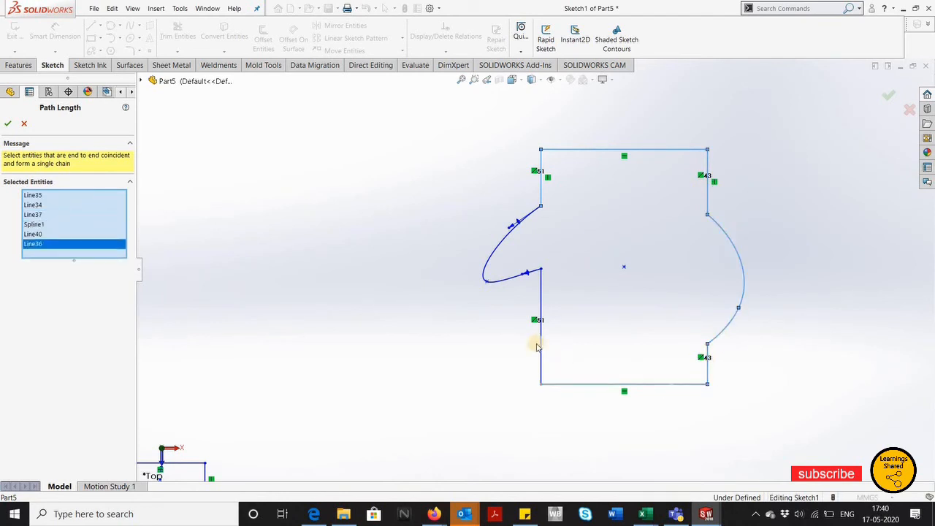
pyautogui.click(541, 342)
pyautogui.click(510, 283)
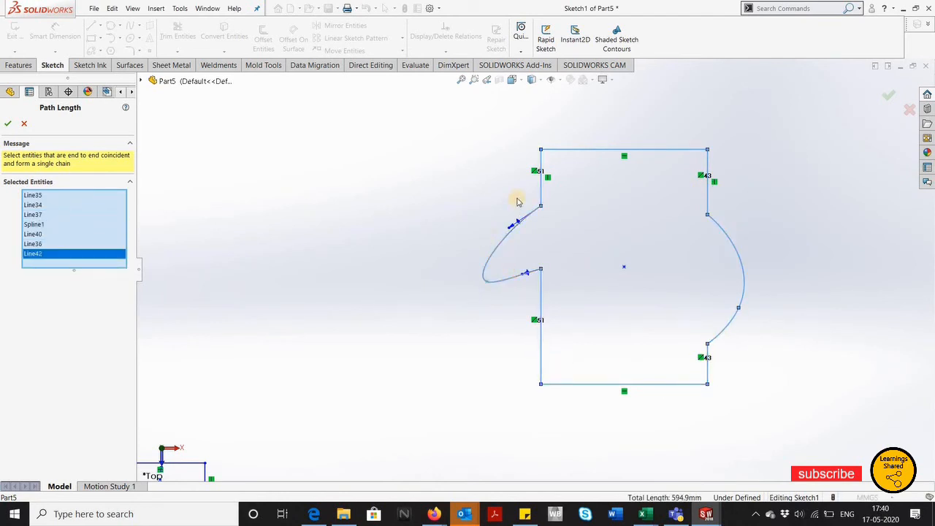
pyautogui.click(7, 124)
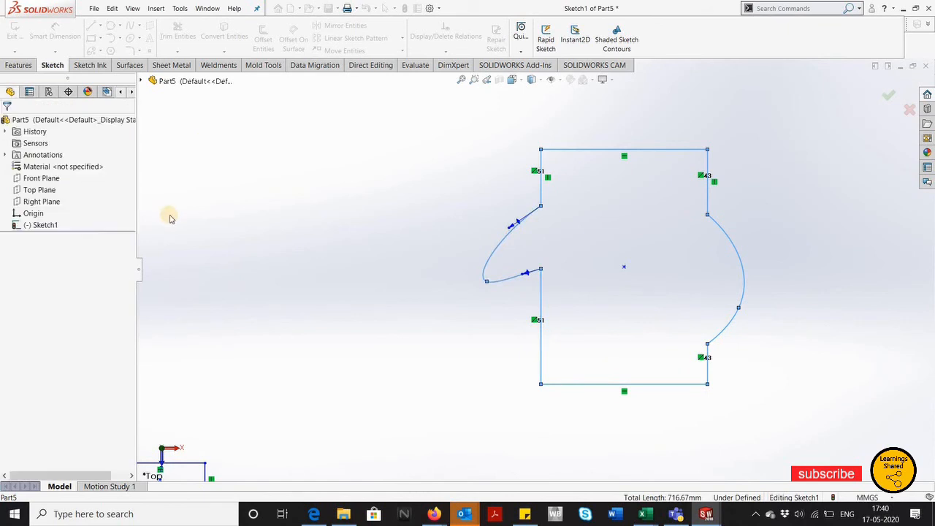
pyautogui.moveTo(516, 155)
pyautogui.mouseDown()
pyautogui.moveTo(708, 310)
pyautogui.moveTo(777, 382)
pyautogui.mouseUp()
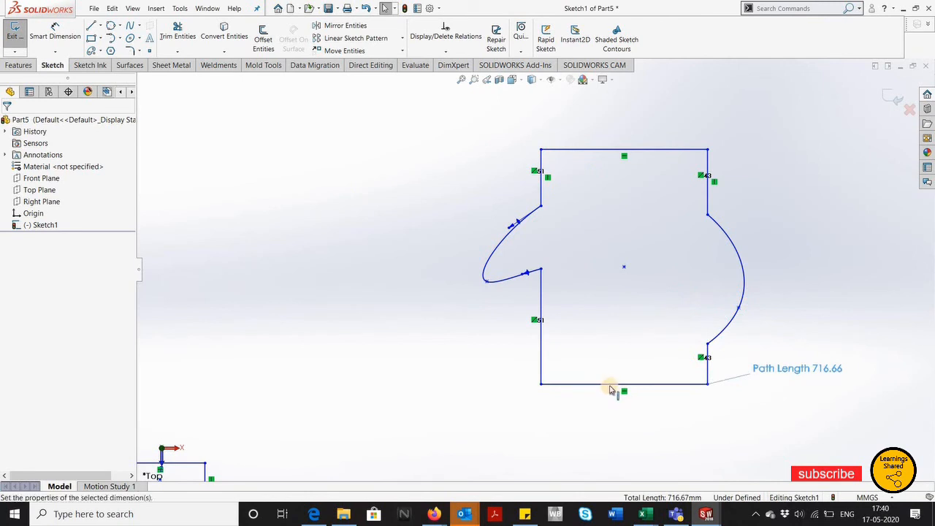